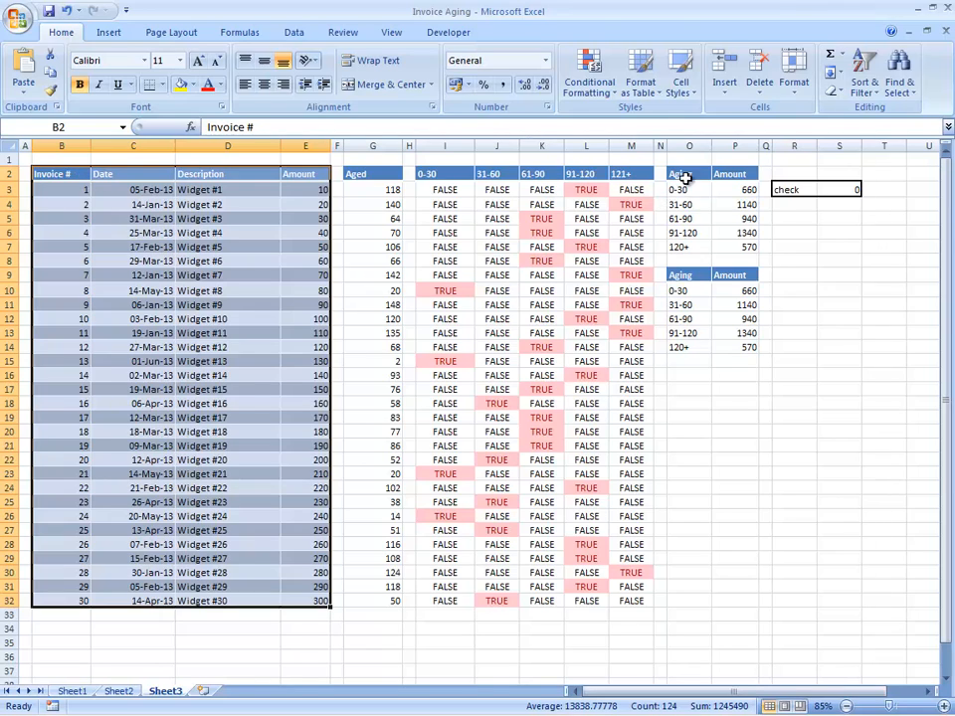
Select the two Aging/Amount summary tables and then the dates in the Date column.
left_click_drag(686, 178, 753, 255)
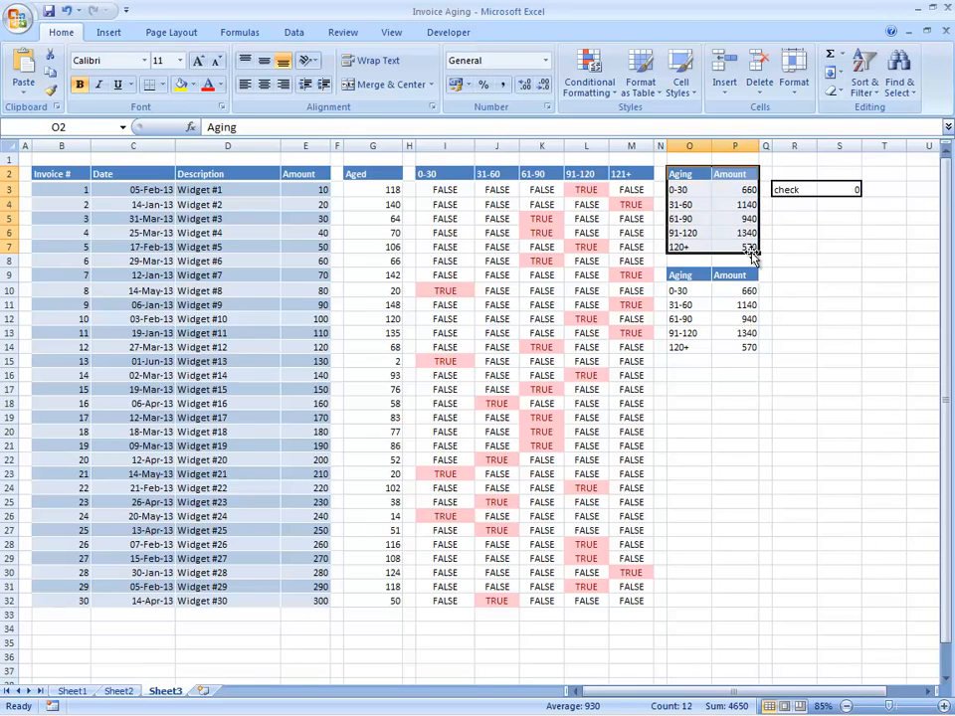
left_click_drag(686, 277, 745, 348)
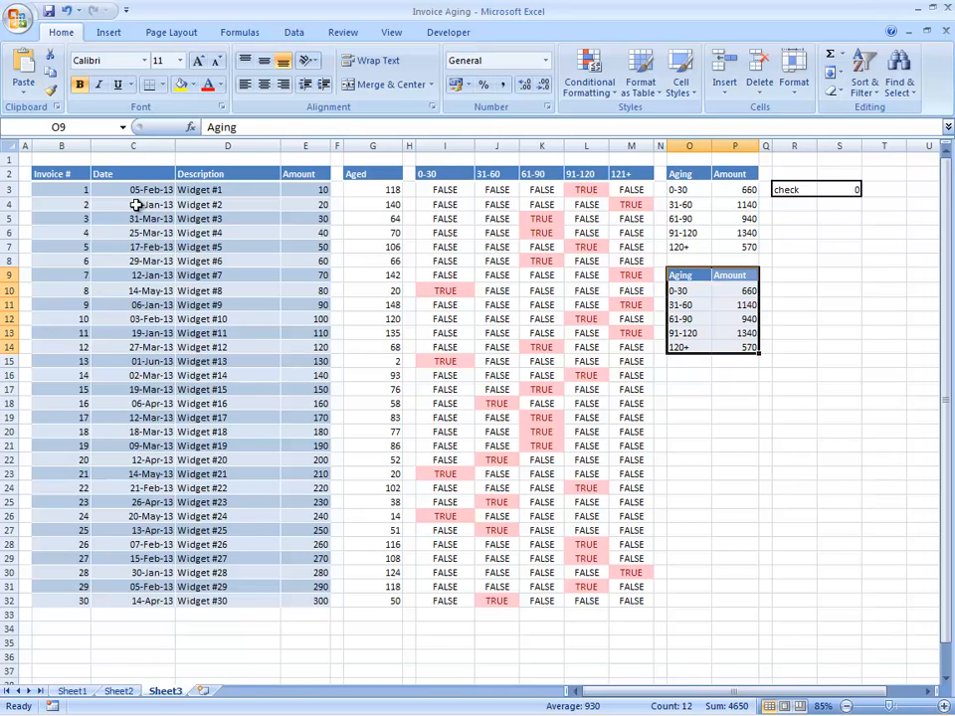
left_click_drag(130, 192, 123, 601)
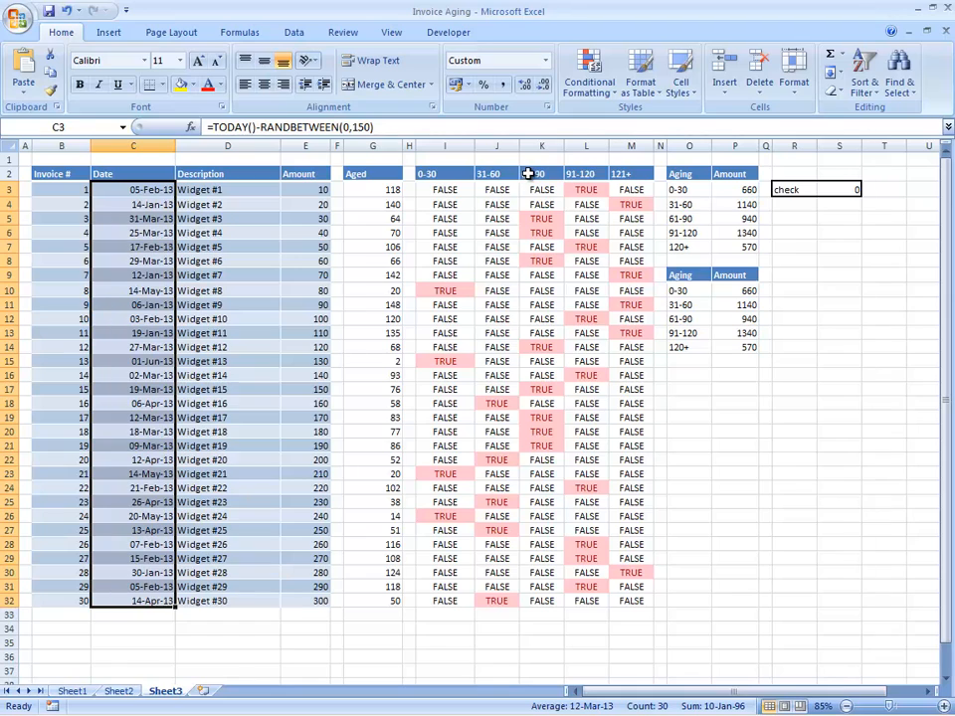
Create a formula-based conditional formatting rule for C3 using =(today()-c3)<=30.
left_click(99, 189)
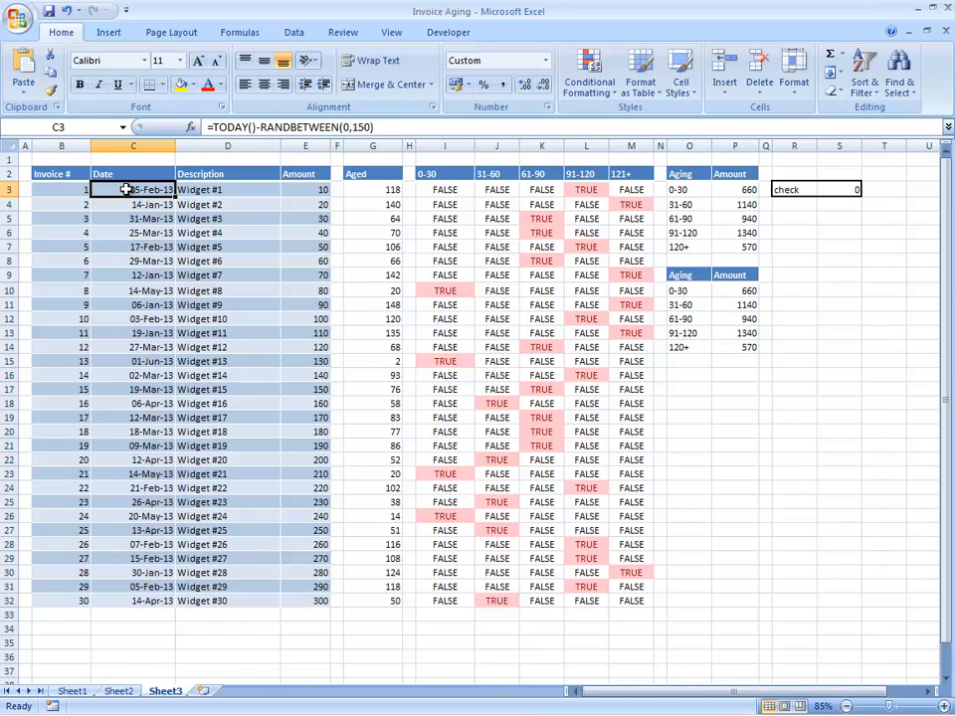
left_click(588, 90)
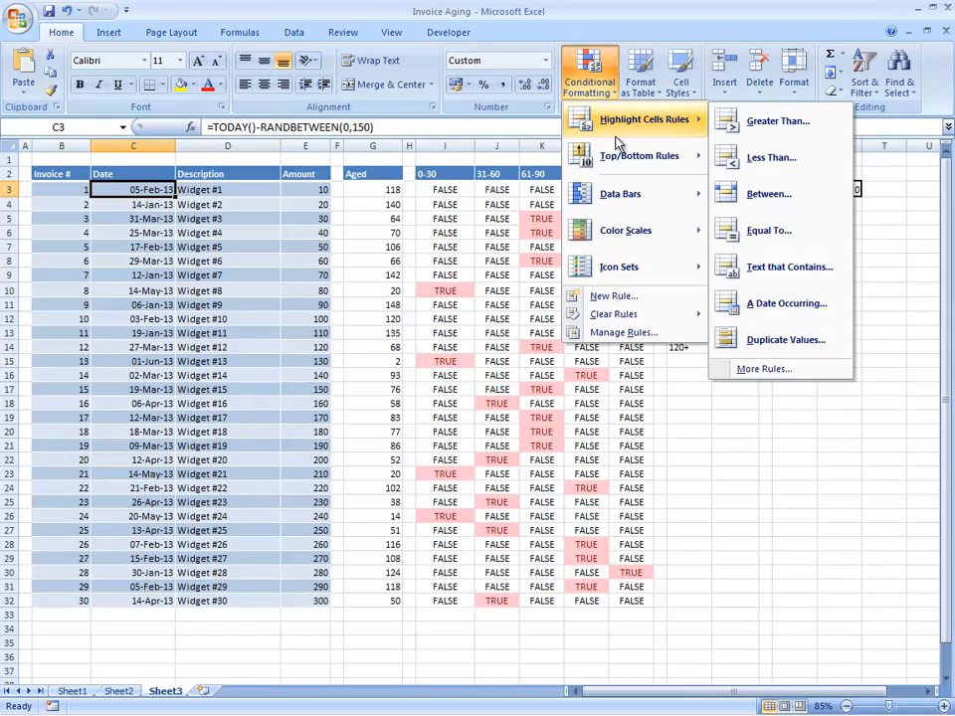
mouse_move(623, 158)
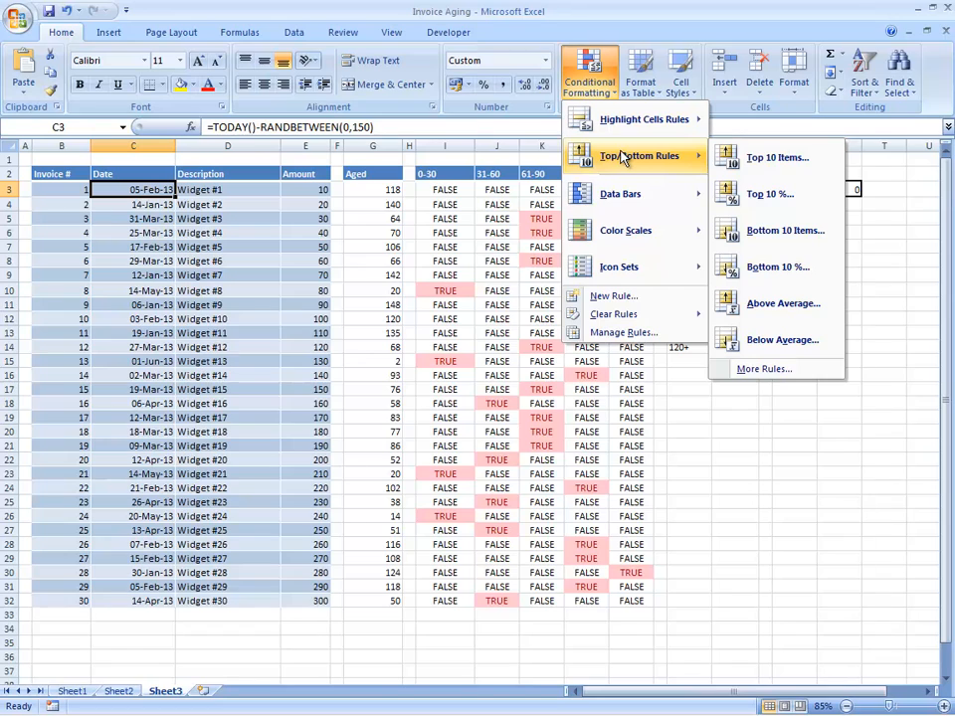
mouse_move(630, 201)
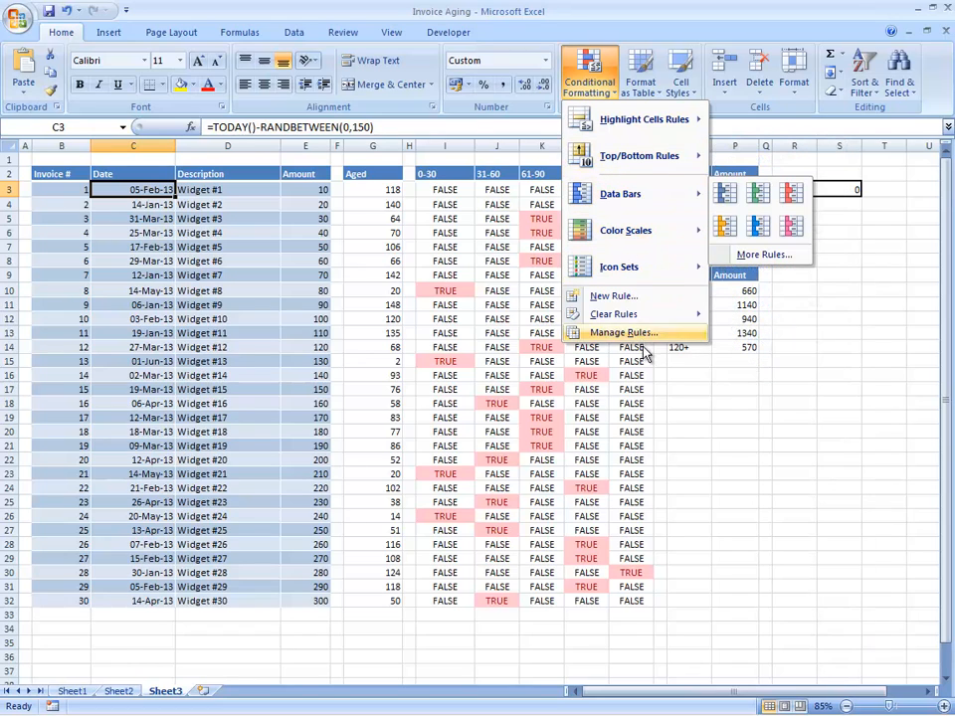
left_click(617, 299)
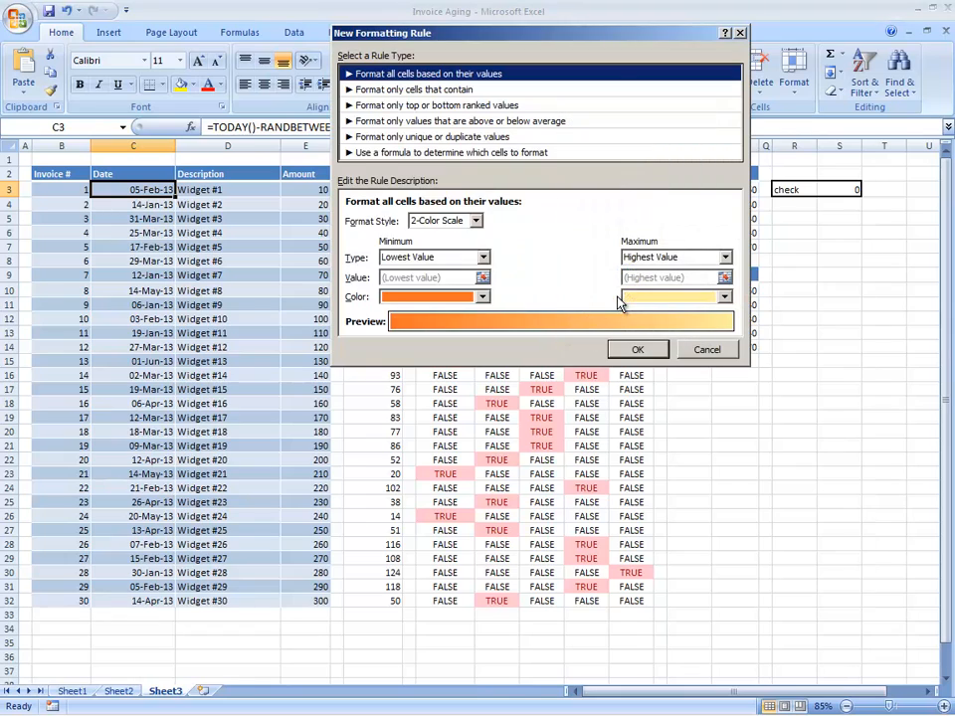
left_click(384, 153)
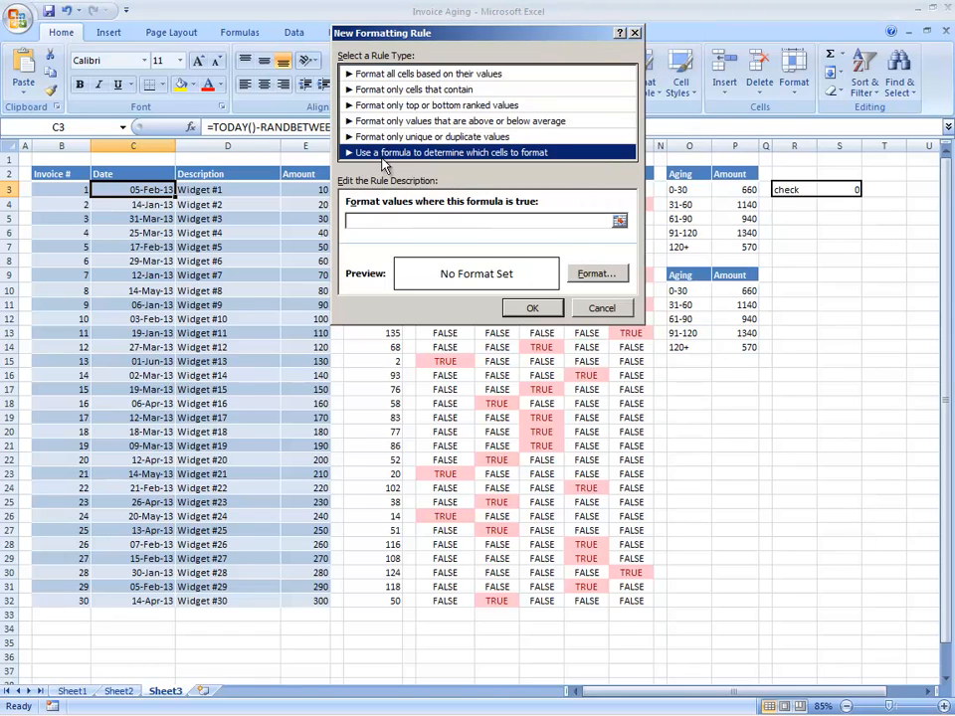
left_click(371, 221)
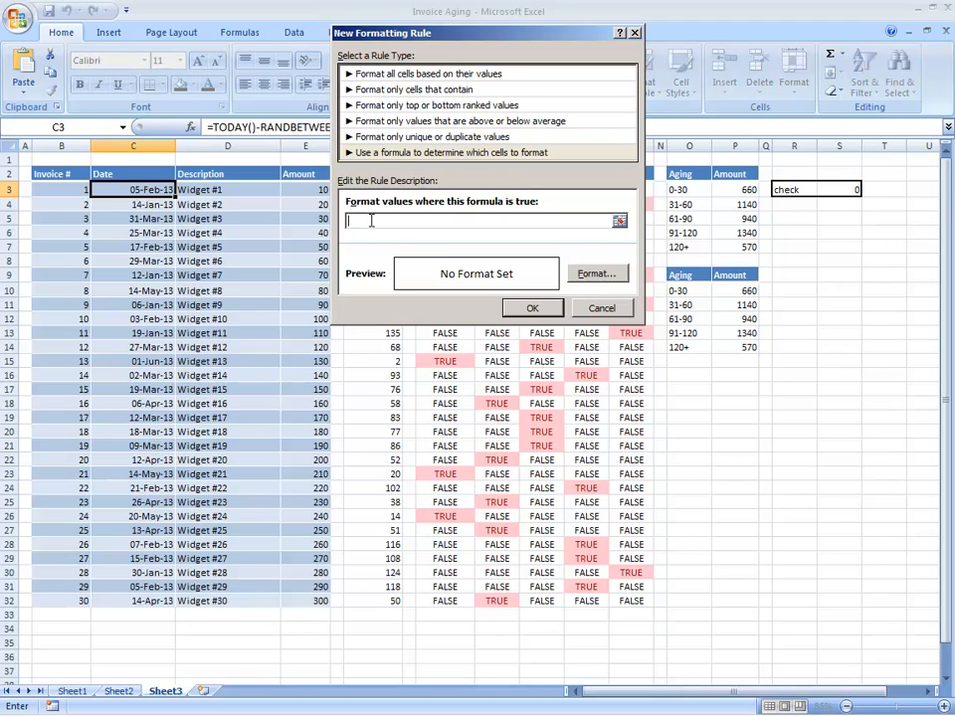
type("=(today()-c3)<=")
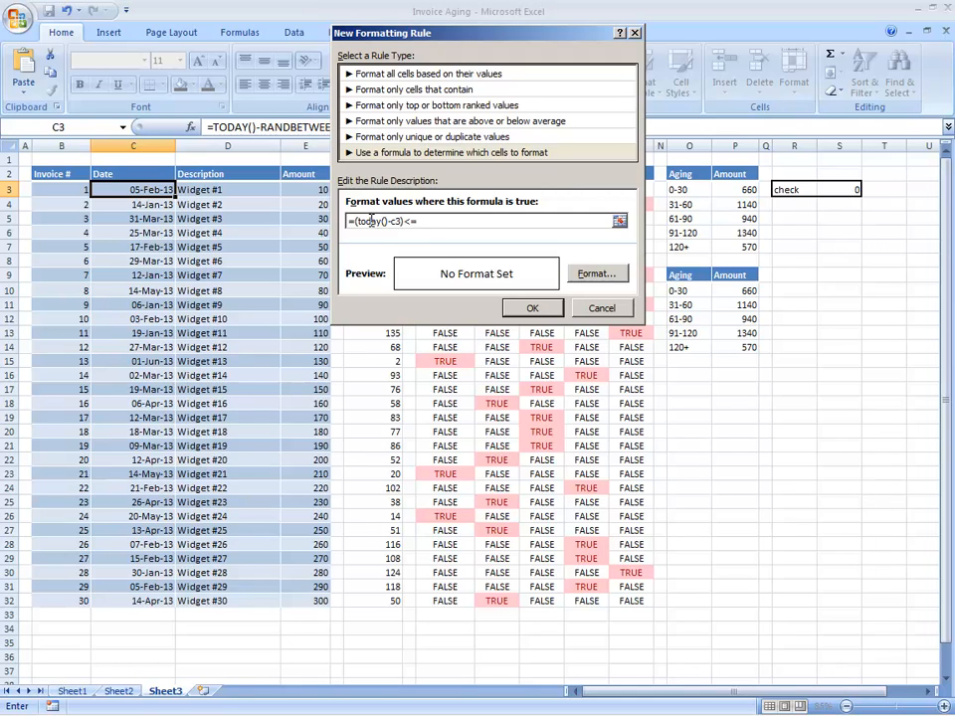
type("30")
Give the rule a light green fill, remove the extra closing parenthesis, and save it.
left_click(605, 274)
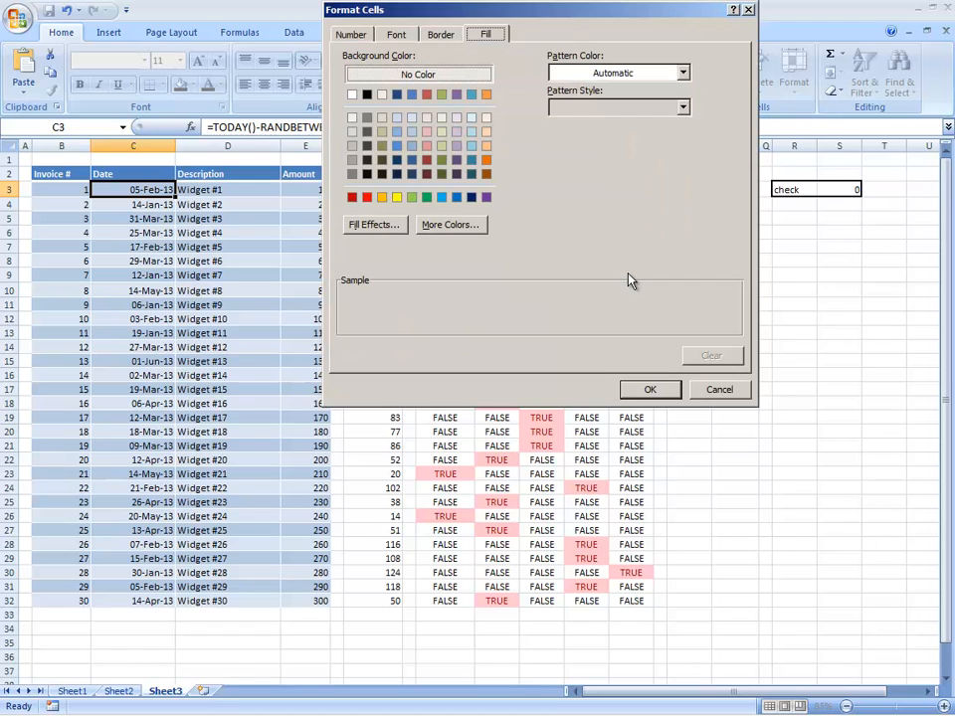
left_click(441, 146)
left_click(629, 384)
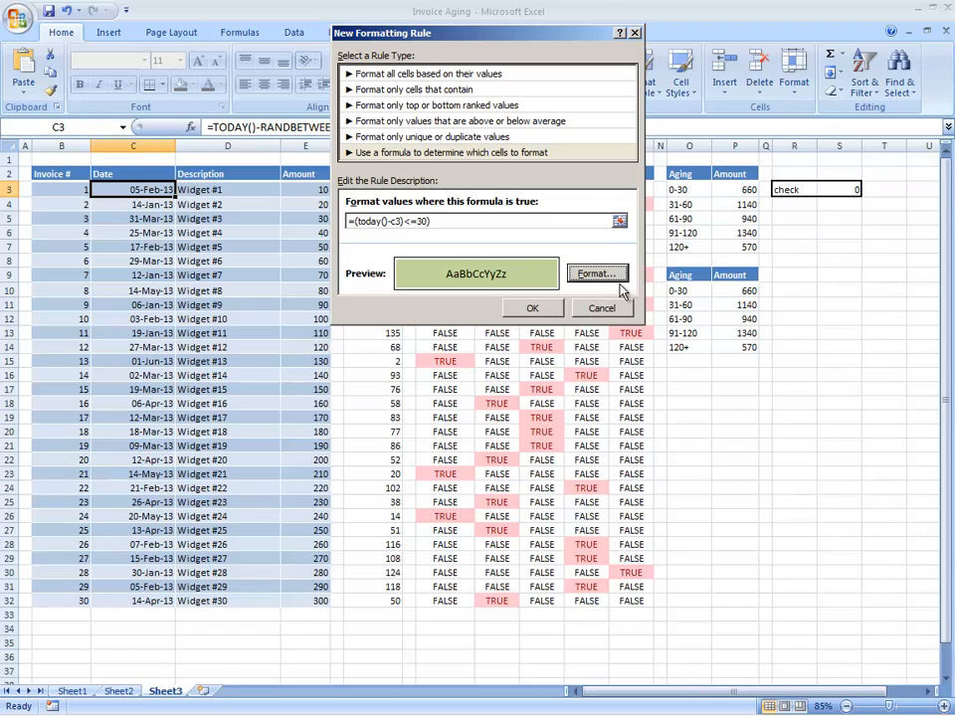
left_click(534, 308)
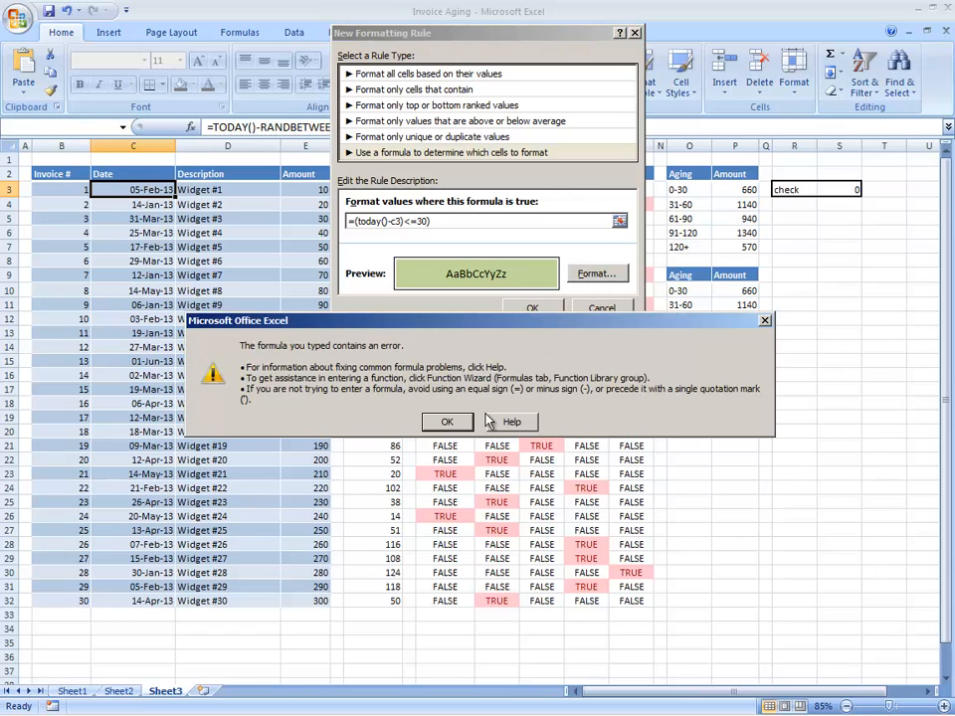
left_click(447, 423)
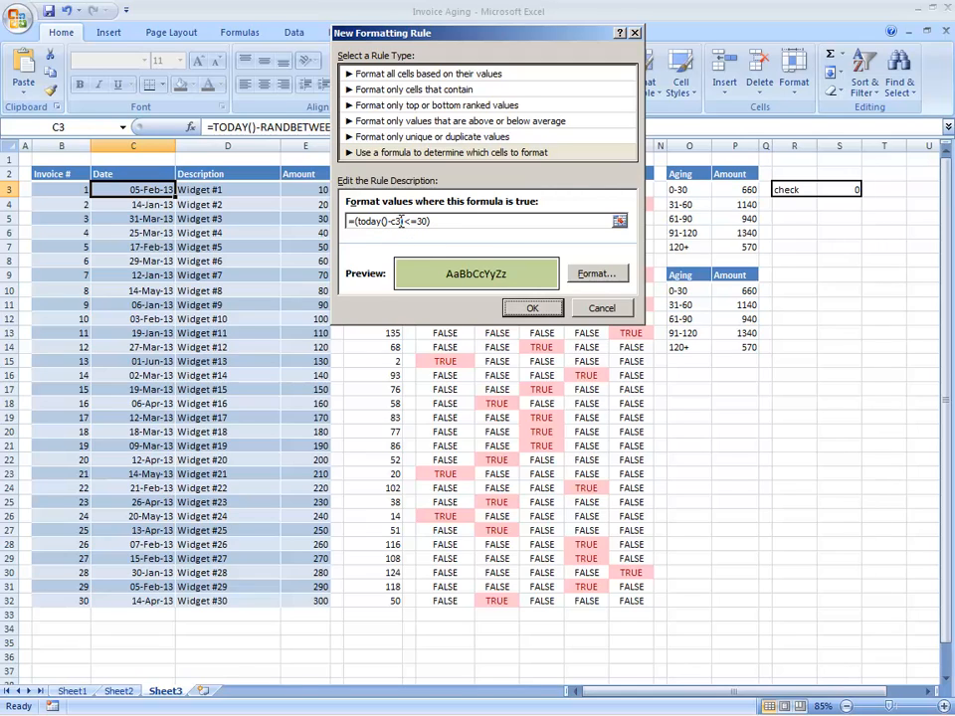
left_click(401, 221)
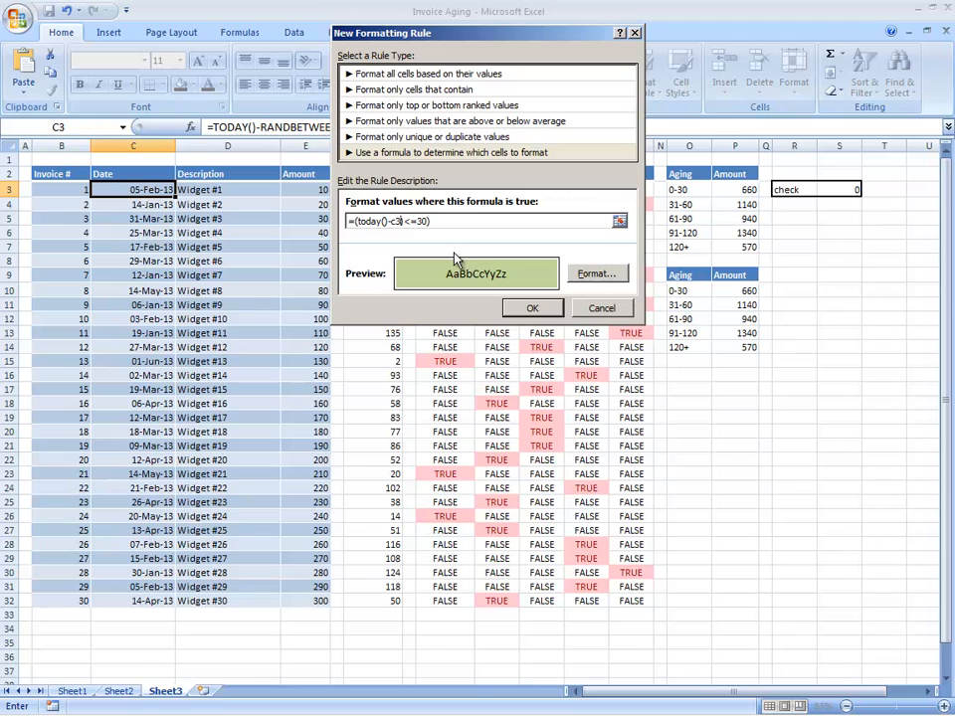
left_click(435, 221)
key("BackSpace")
left_click(534, 309)
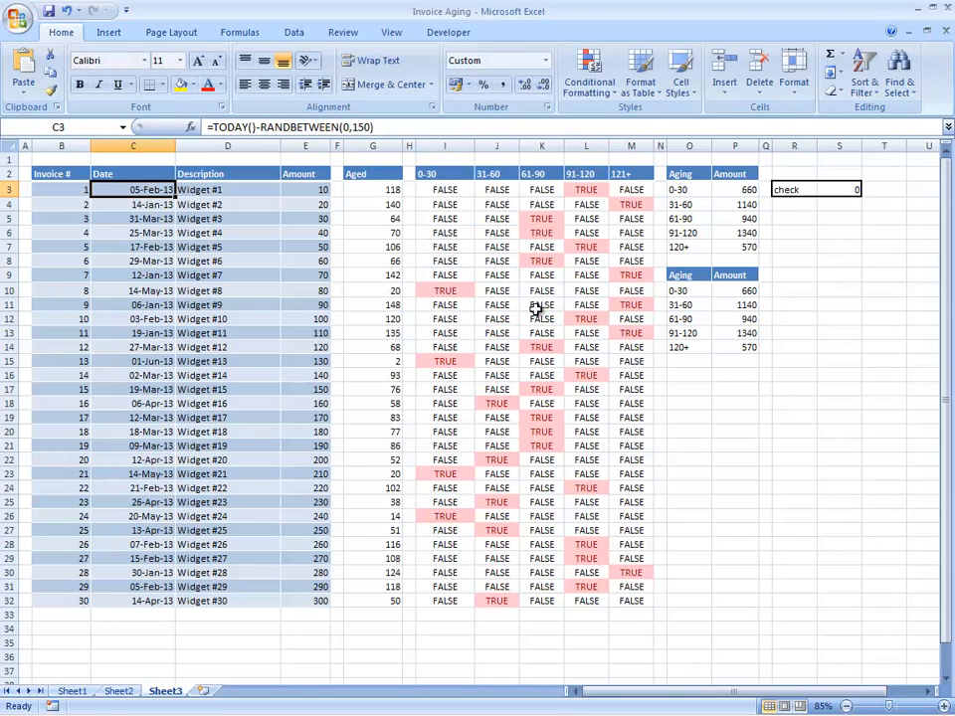
Change the green 30-day rule's Applies to range to =$C$3:$C$32 and apply it.
left_click(589, 78)
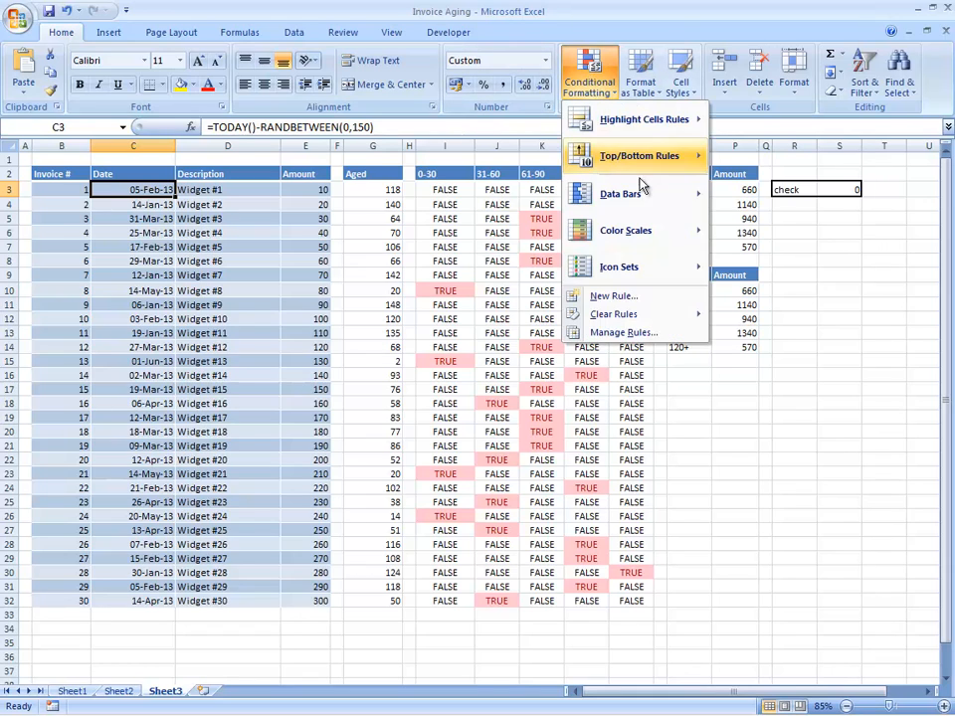
left_click(611, 332)
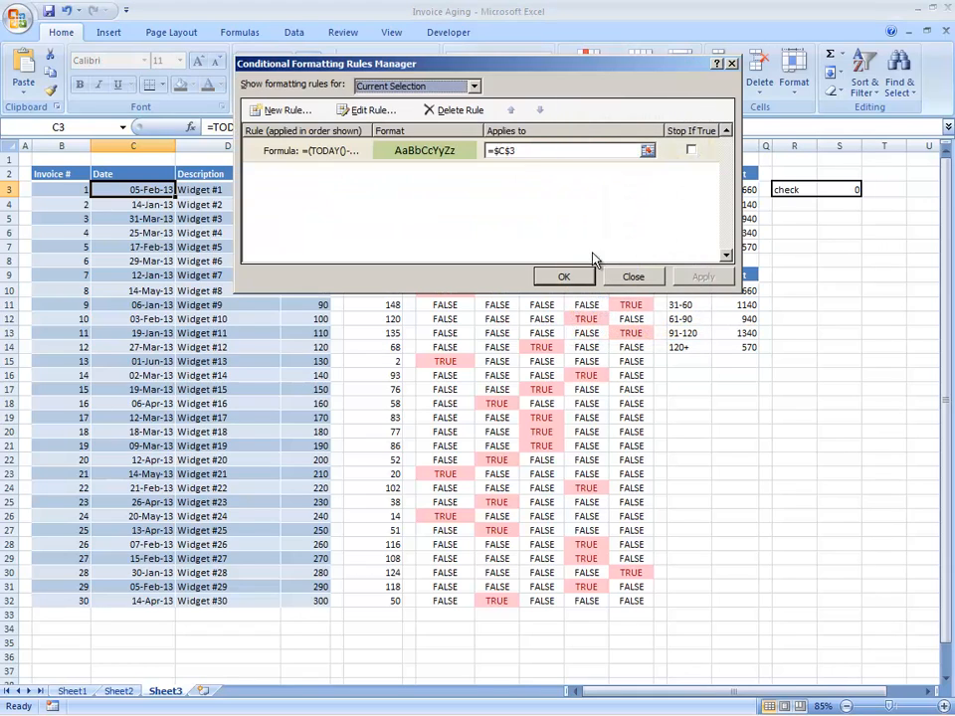
left_click(525, 151)
type(":$C$3")
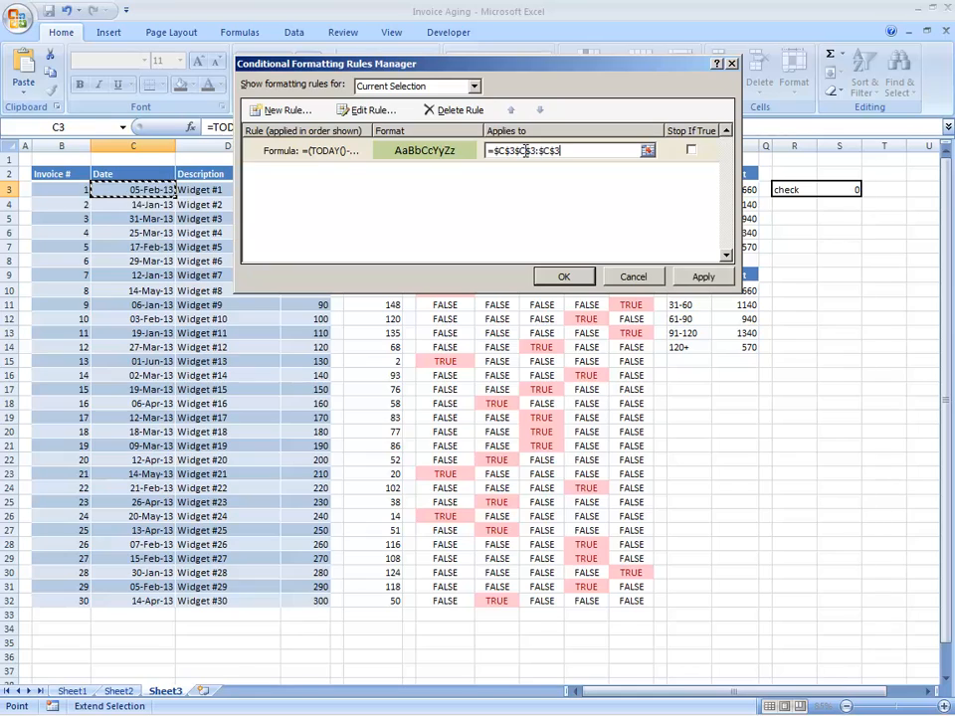
type("$c")
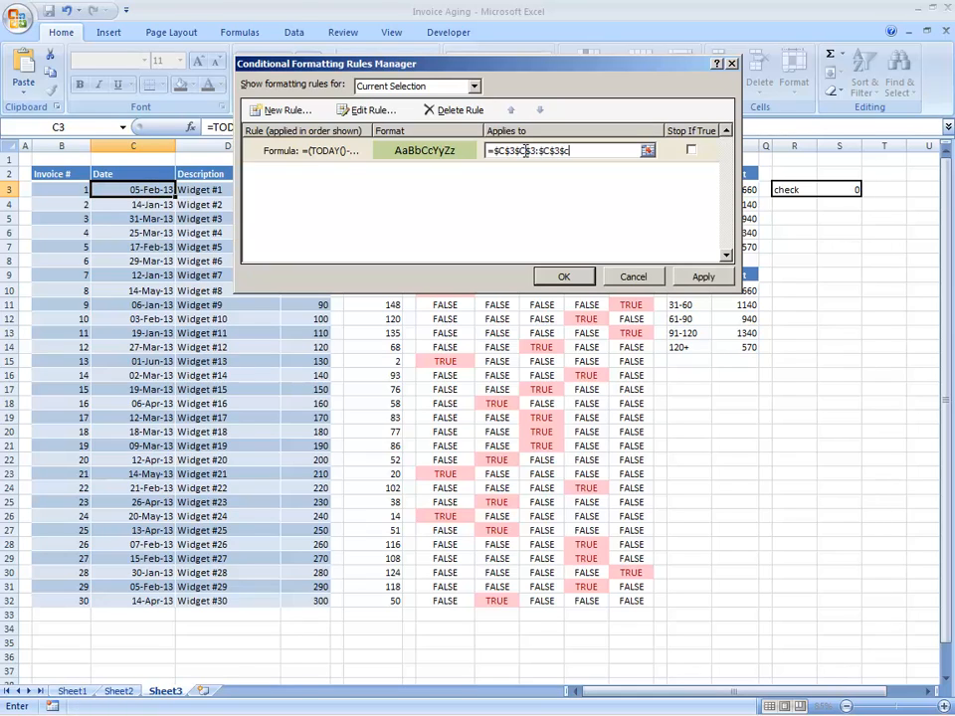
type("$32")
key("Delete")
key("Delete")
key("Delete")
key("Delete")
key("Delete")
key("Delete")
key("Delete")
key("Delete")
key("Delete")
type(":")
left_click(704, 278)
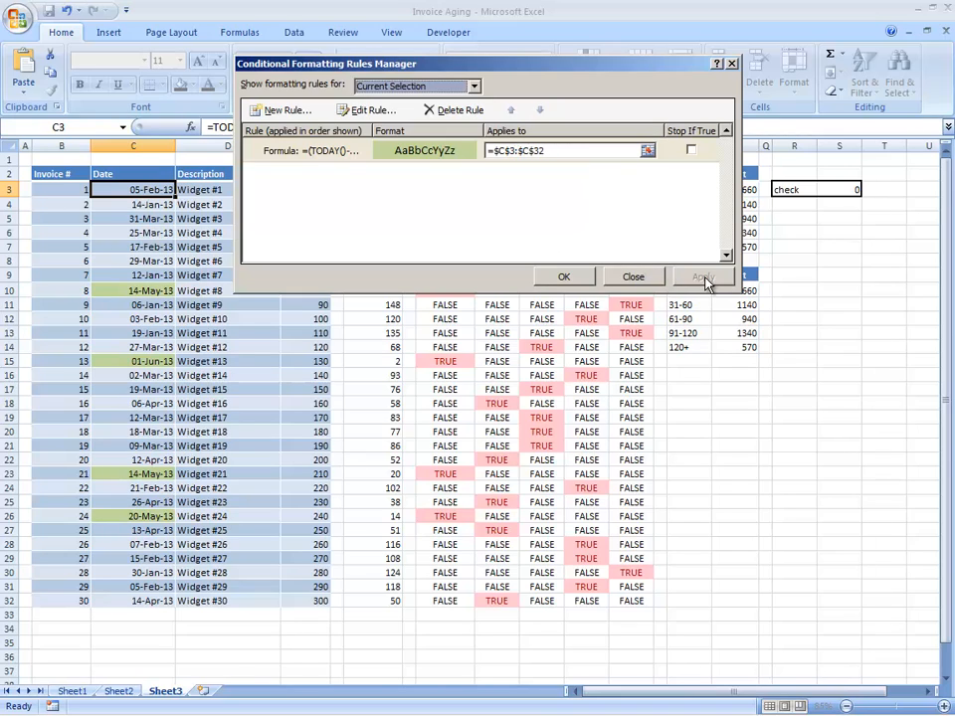
left_click(564, 278)
key("ctrl+shift+Down")
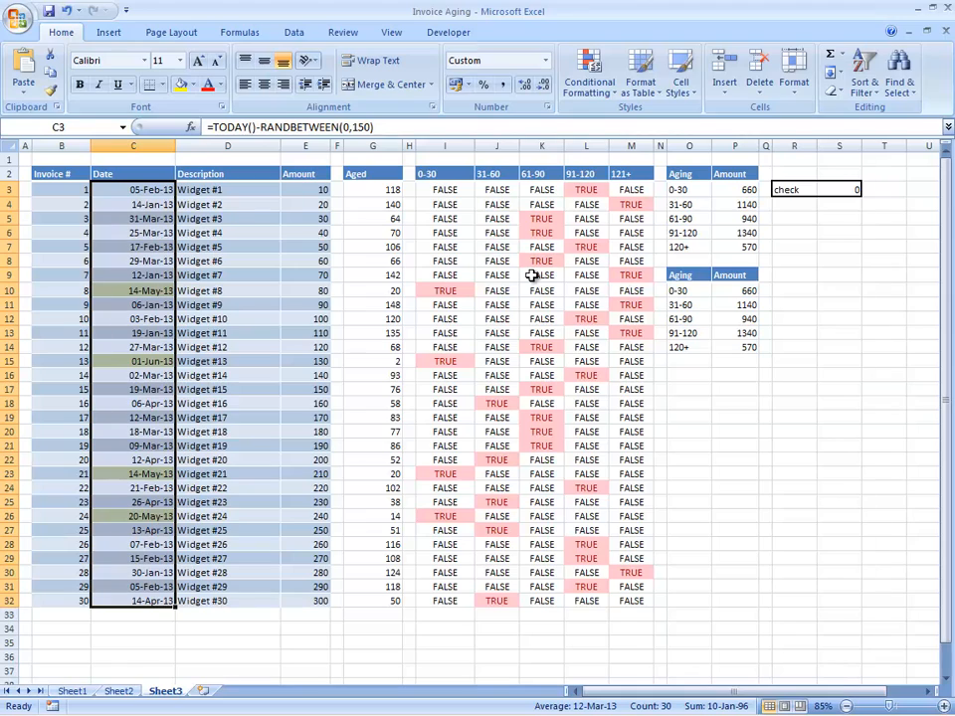
Step through the Date cells and Aged values to confirm which recent dates are green.
key("Down")
key("Down")
key("Down")
key("Down")
key("Down")
key("Down")
key("Down")
key("Down")
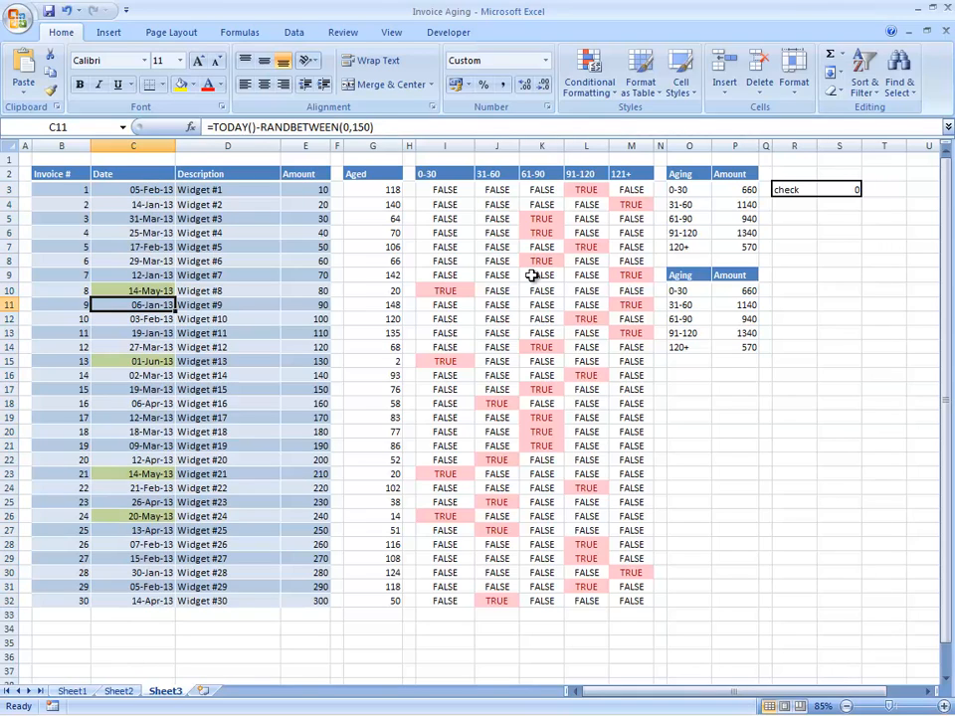
key("Up")
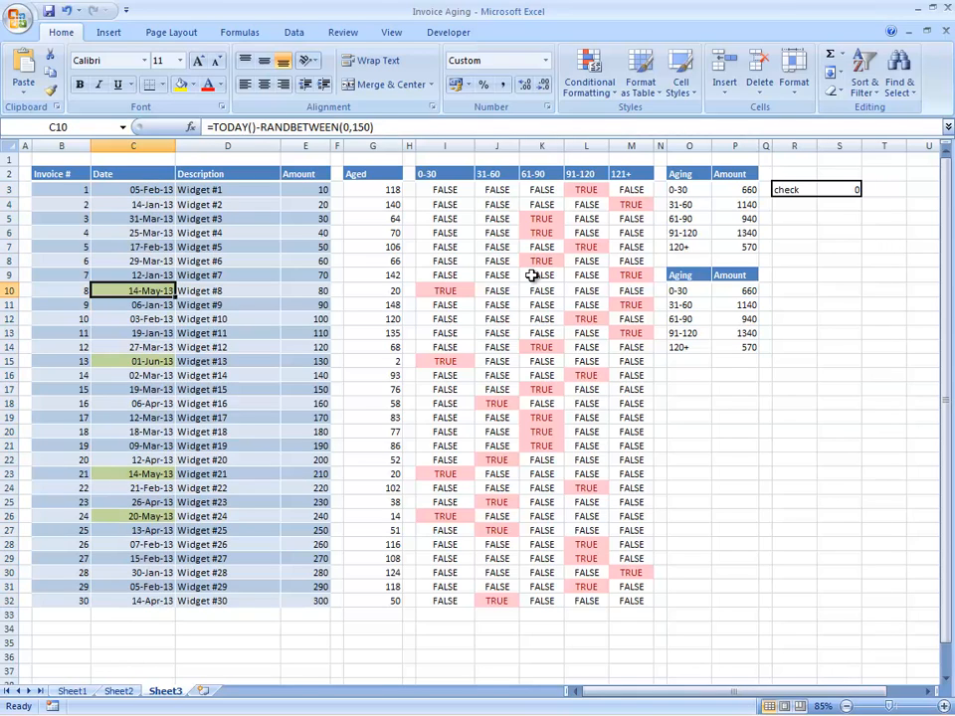
key("Down")
key("Down")
key("Down")
key("Down")
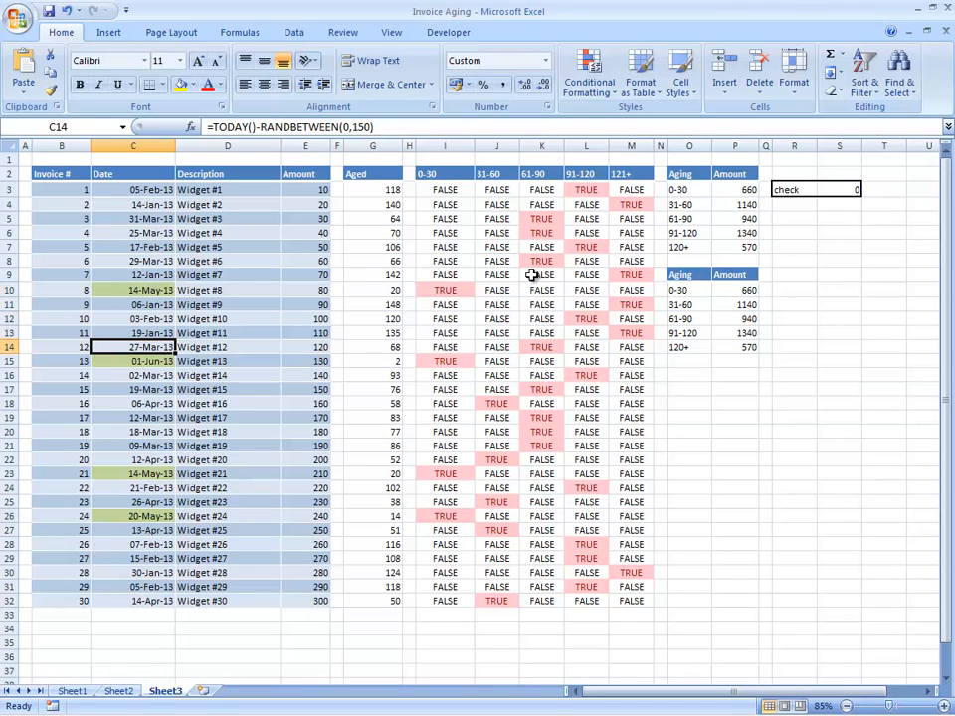
key("Down")
key("Right")
key("Right")
key("Right")
key("Right")
key("Left")
key("Left")
key("Left")
key("Left")
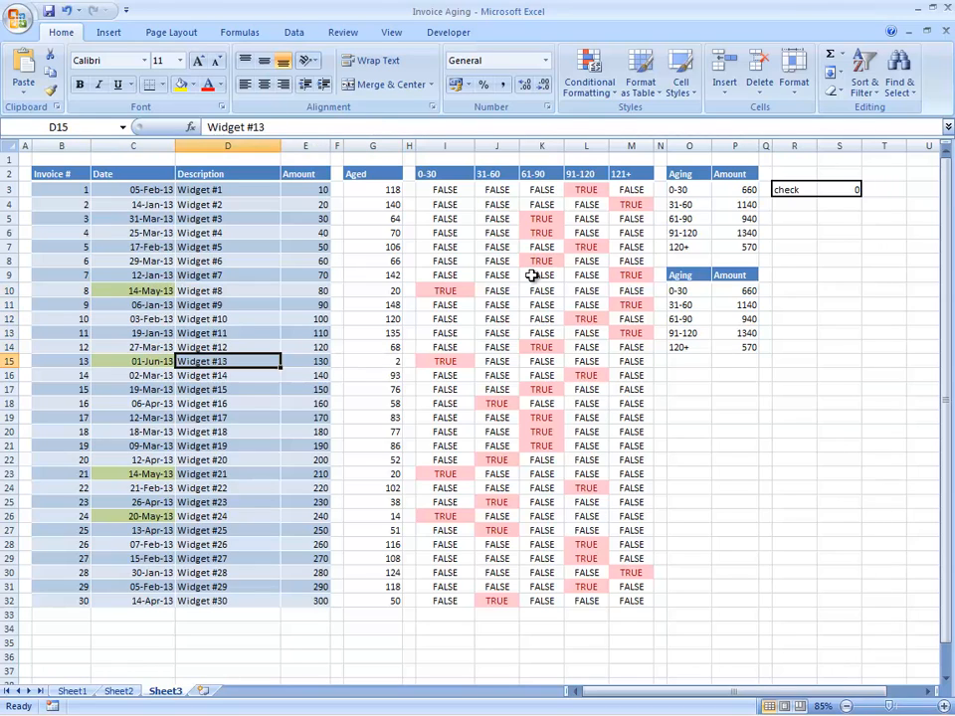
key("Up")
key("Up")
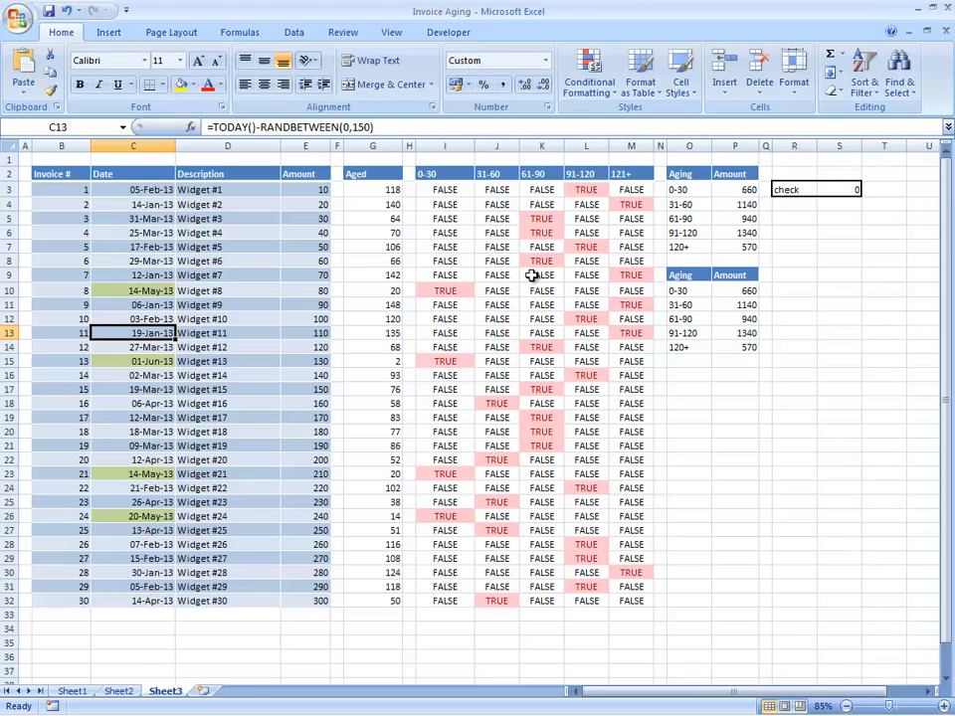
key("Up")
key("Up")
key("Up")
key("Up")
key("Up")
key("Up")
key("Up")
key("Up")
key("Up")
key("Up")
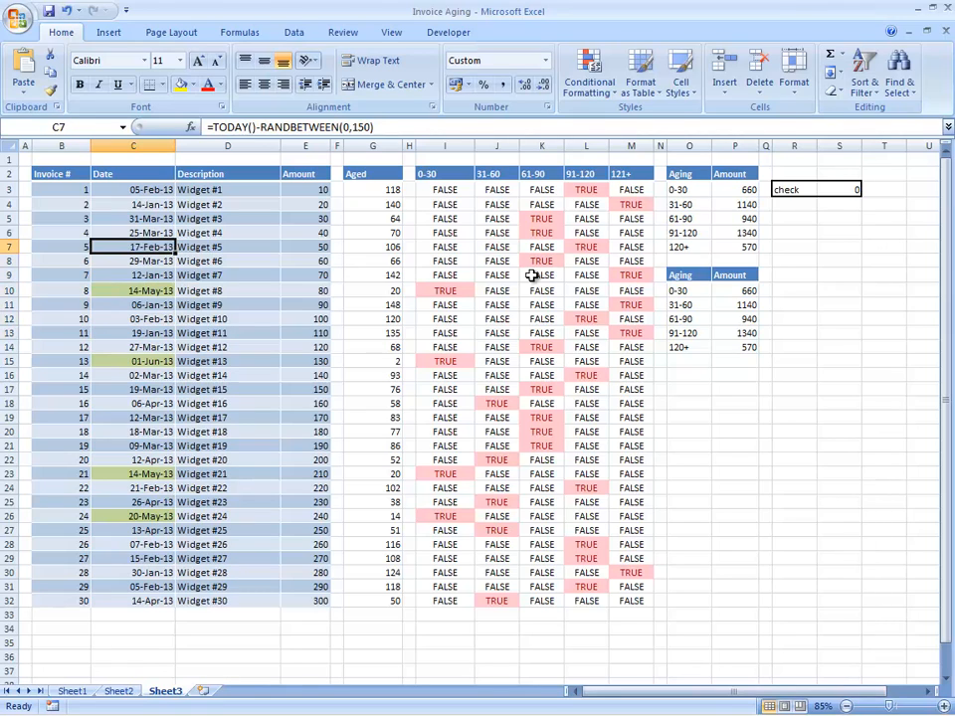
Start a new formula rule and begin typing the AND test for ages of at least 31 days.
left_click(597, 70)
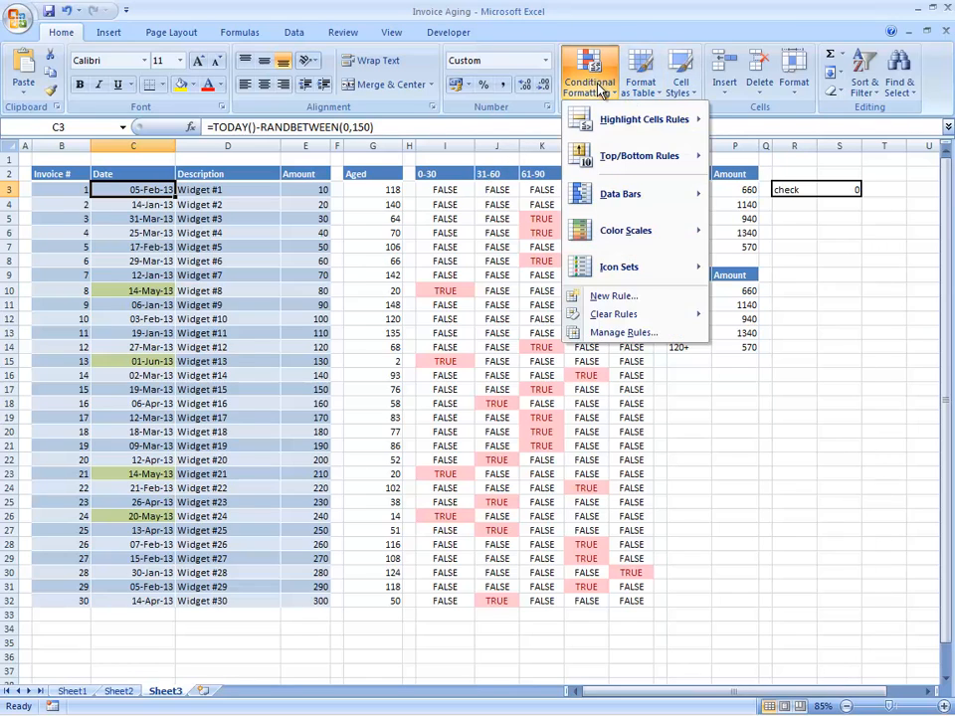
left_click(637, 333)
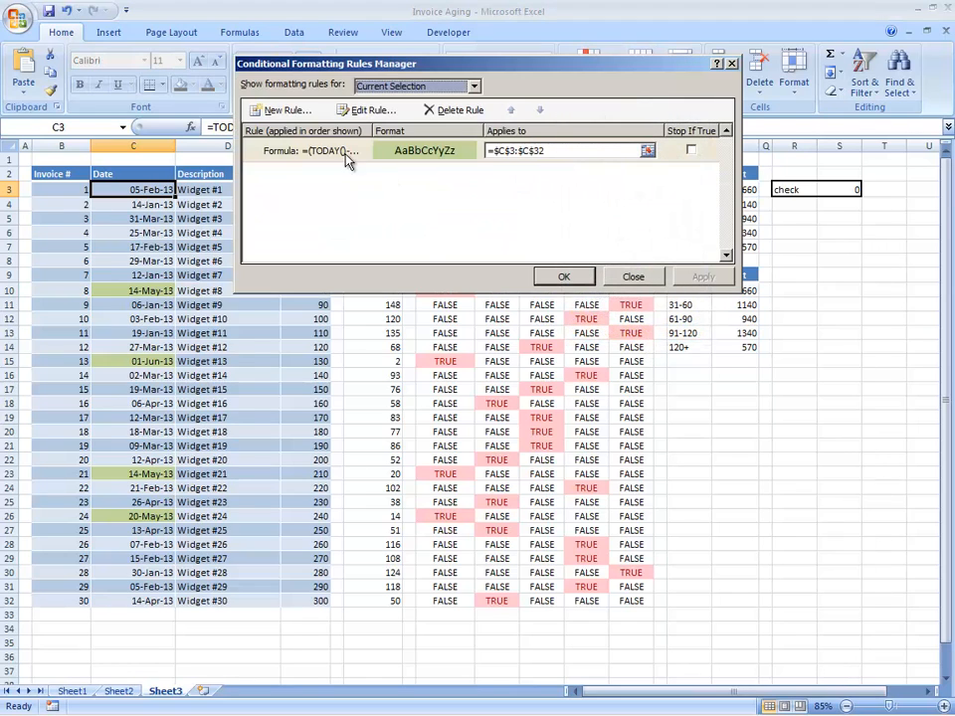
left_click(289, 109)
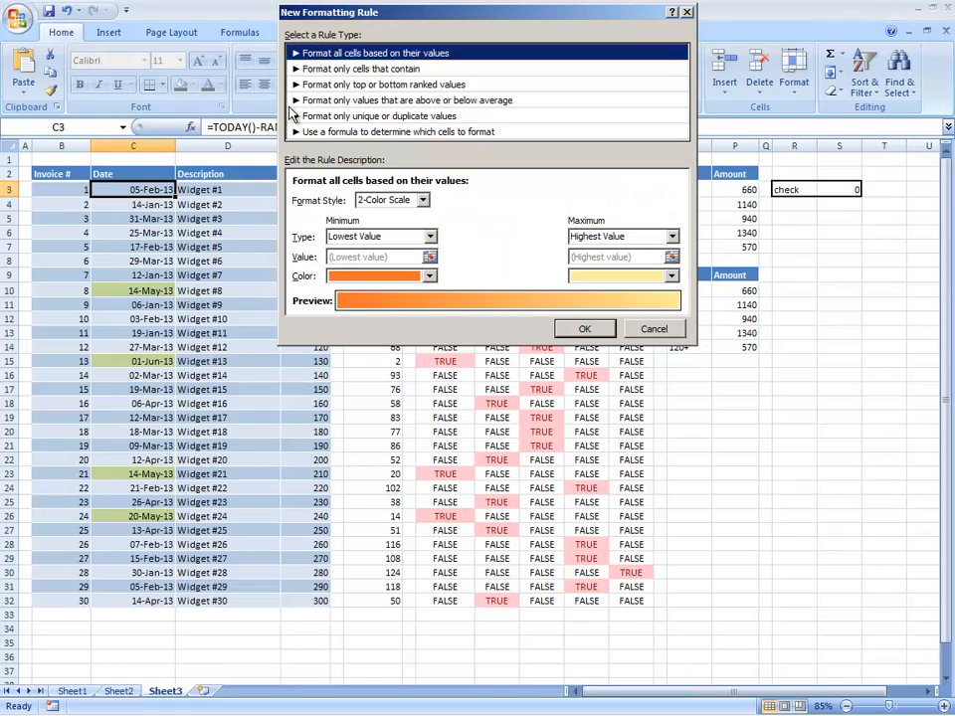
left_click(388, 132)
left_click(352, 204)
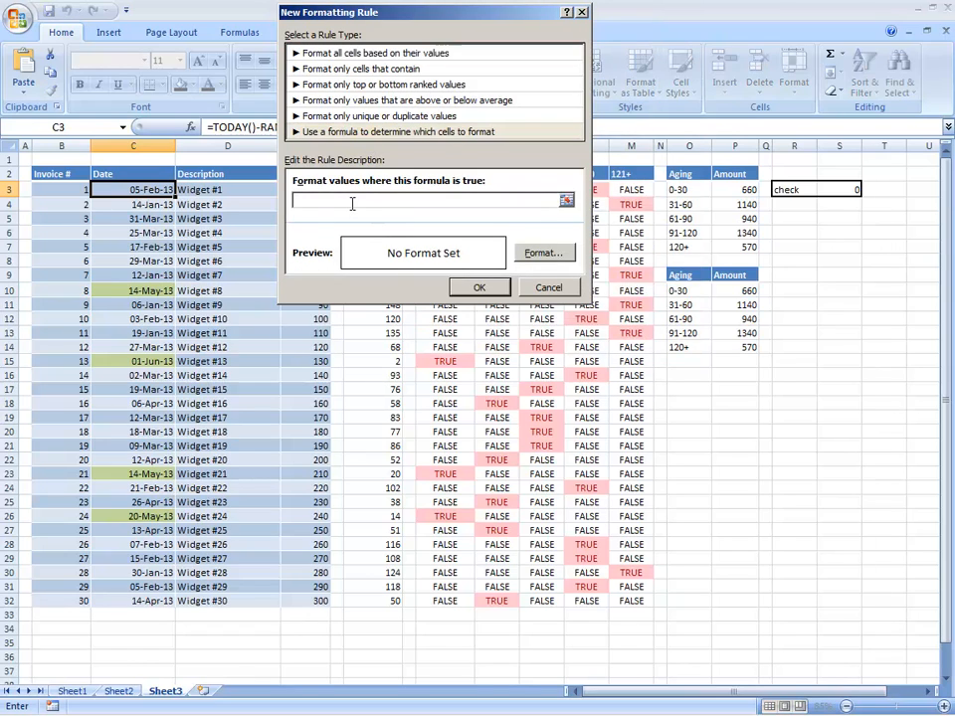
type("=and")
type("(")
type("(today")
type(")")
type("()")
type("-")
type("c3")
type(")")
type(">")
type("=31")
type(",")
Complete and correct the formula to =and((today()-c3)>=31,(today()-c3)<=60).
left_click(319, 201)
left_click(401, 201)
type("roday()-c3")
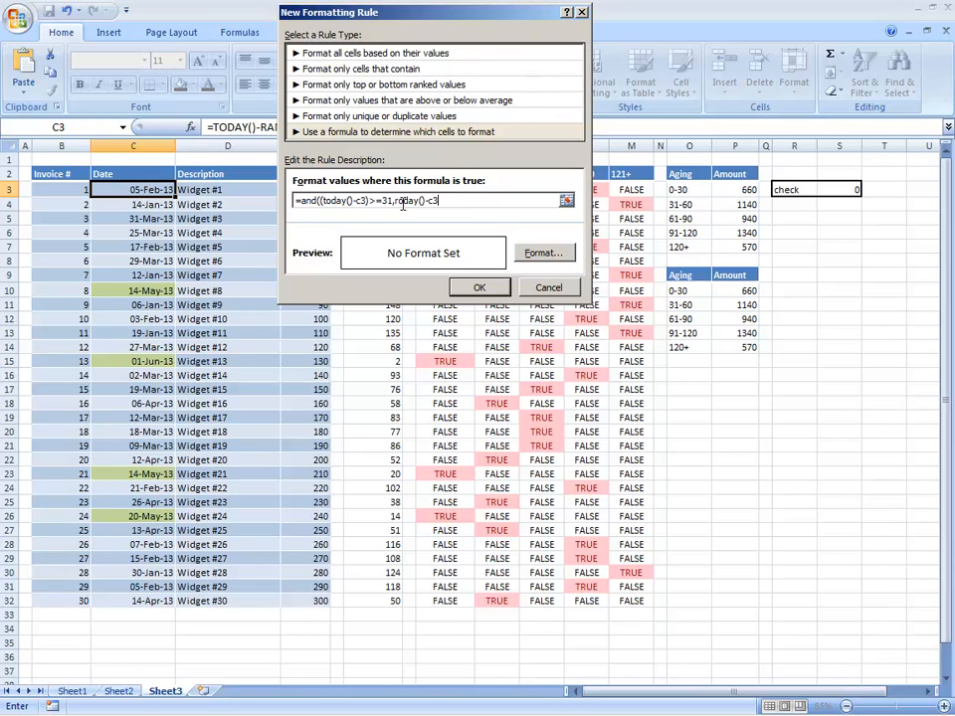
type(")<=60")
key("BackSpace")
type("t")
left_click(396, 200)
type("(+")
left_click(227, 189)
key("BackSpace")
key("BackSpace")
key("BackSpace")
key("BackSpace")
key("BackSpace")
key("Right")
type("(")
Give the 31–60 day rule a yellow fill and save it.
left_click(555, 254)
left_click(344, 197)
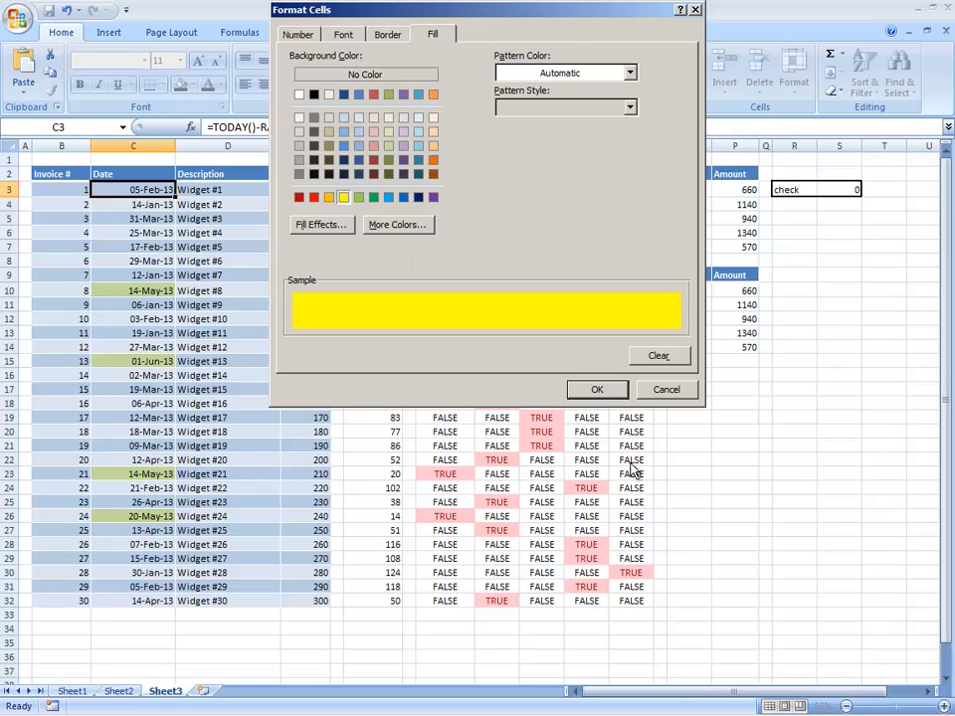
left_click(597, 389)
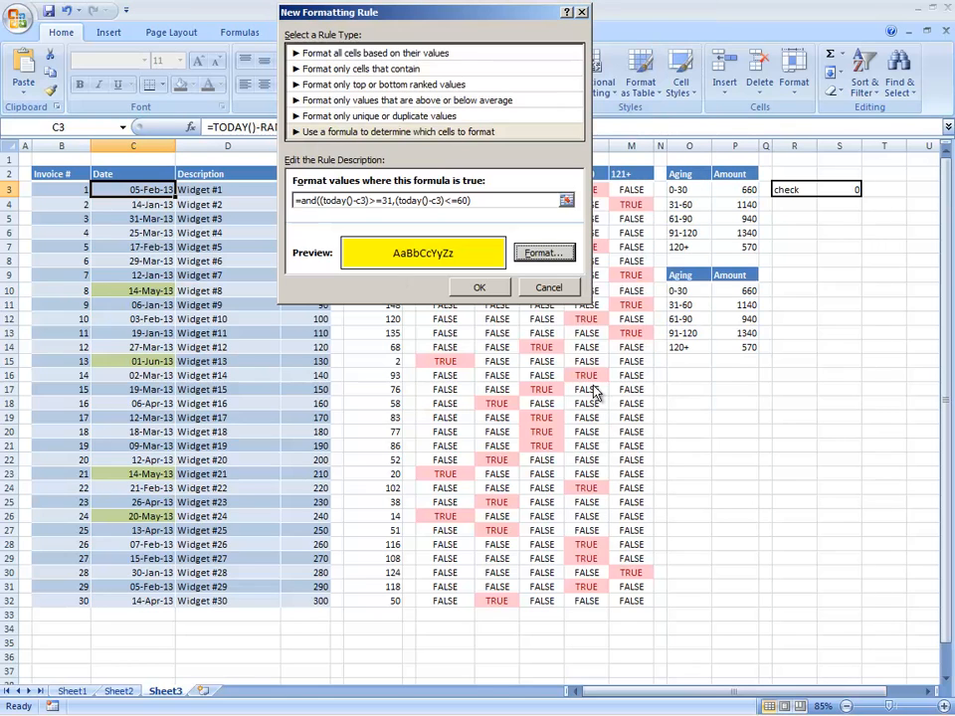
left_click(480, 288)
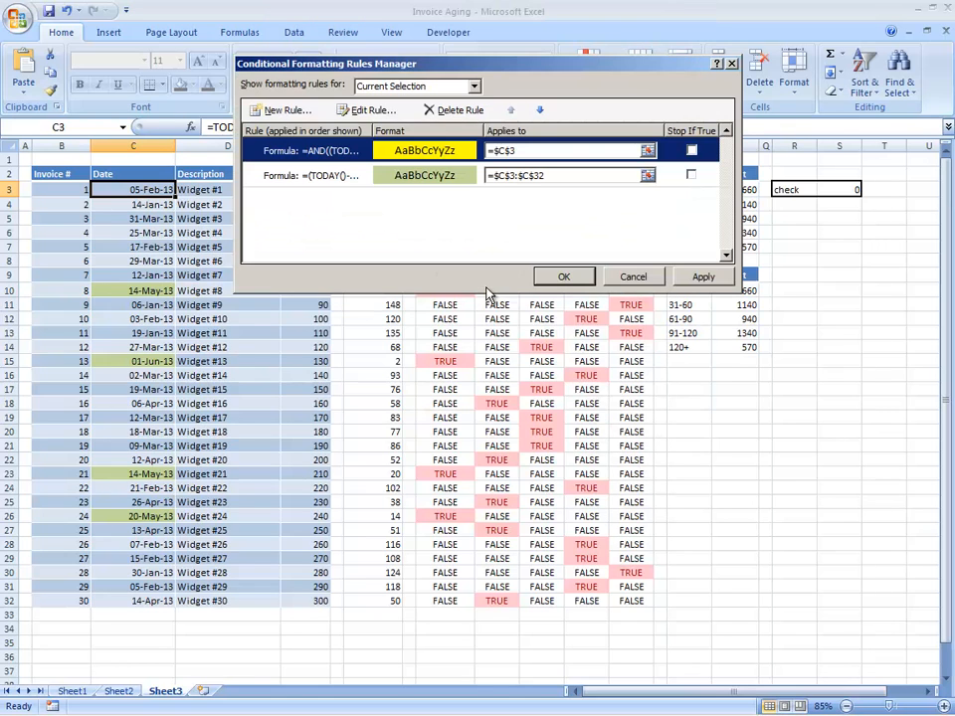
Set the yellow rule's Applies to range to =$C$3:$C$32 and apply it.
left_click(541, 152)
type(":")
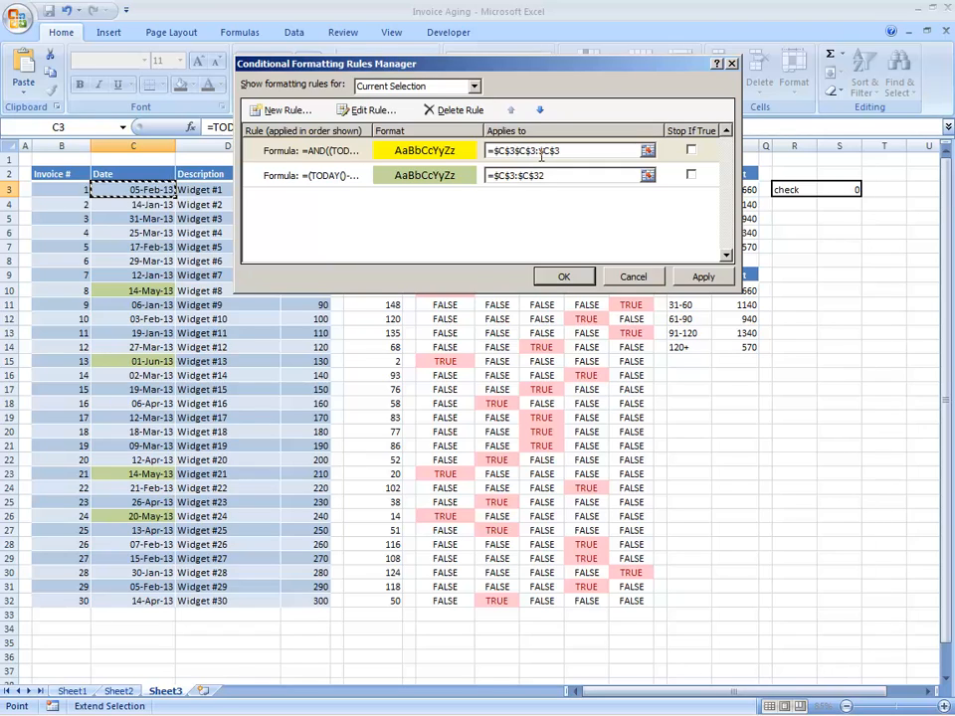
left_click(515, 150)
left_click_drag(513, 151, 534, 161)
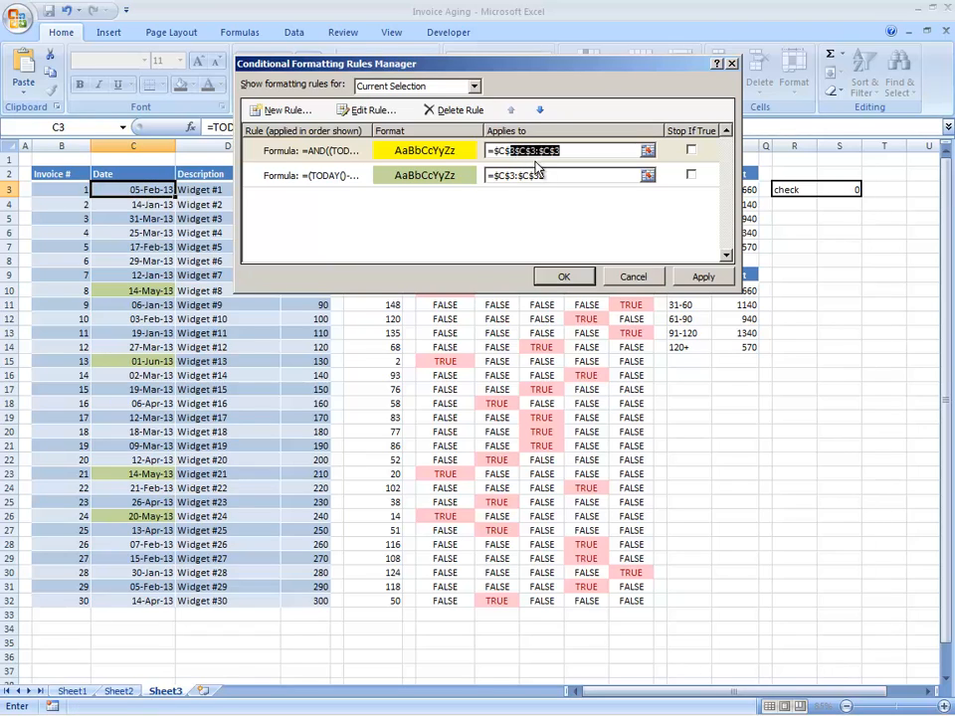
left_click(513, 152)
type(":")
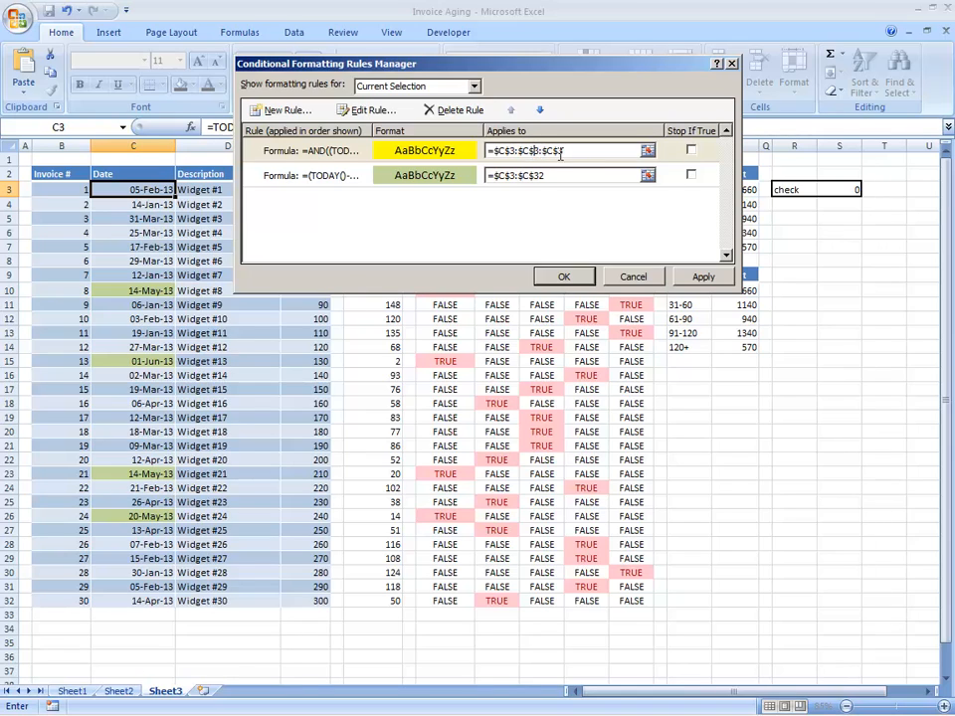
key("Delete")
key("Delete")
key("Delete")
key("Delete")
key("Delete")
key("Delete")
left_click(703, 277)
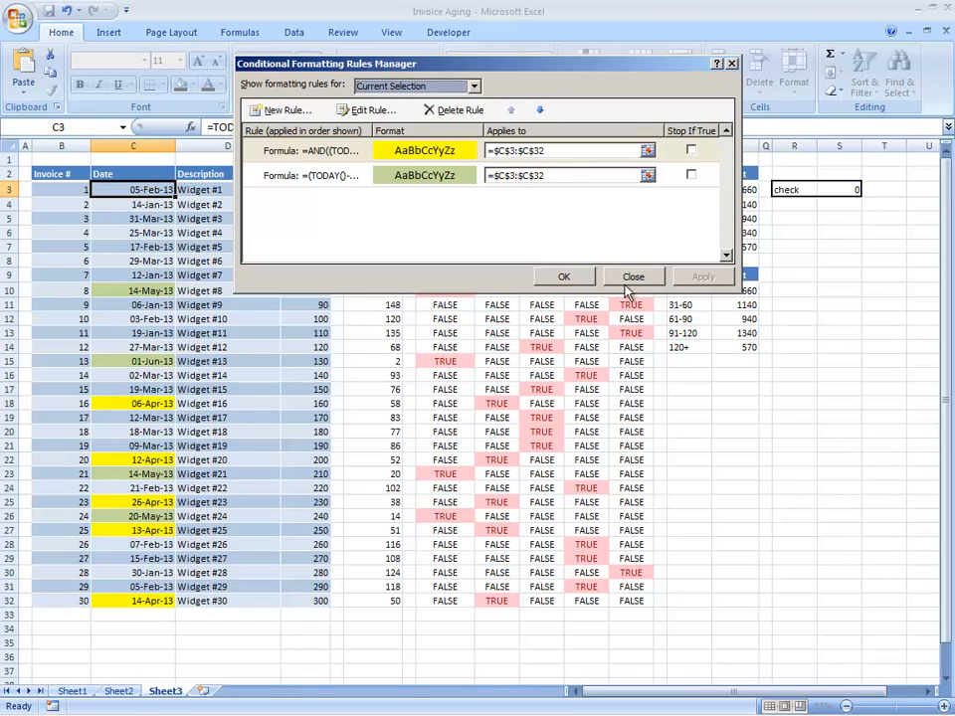
left_click(564, 277)
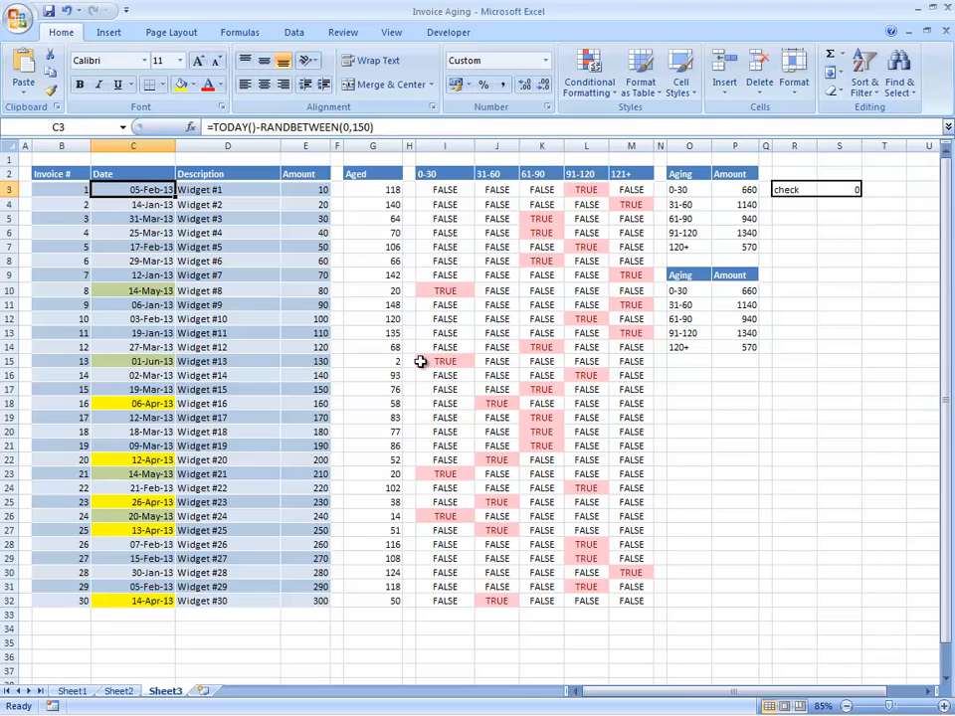
Check the yellow dates against their Aged day counts, then return to C3.
key("Down")
key("Down")
key("Down")
key("Down")
key("Down")
key("Down")
key("Down")
key("Down")
key("Down")
key("Down")
key("Down")
key("Down")
key("Down")
key("Down")
key("Down")
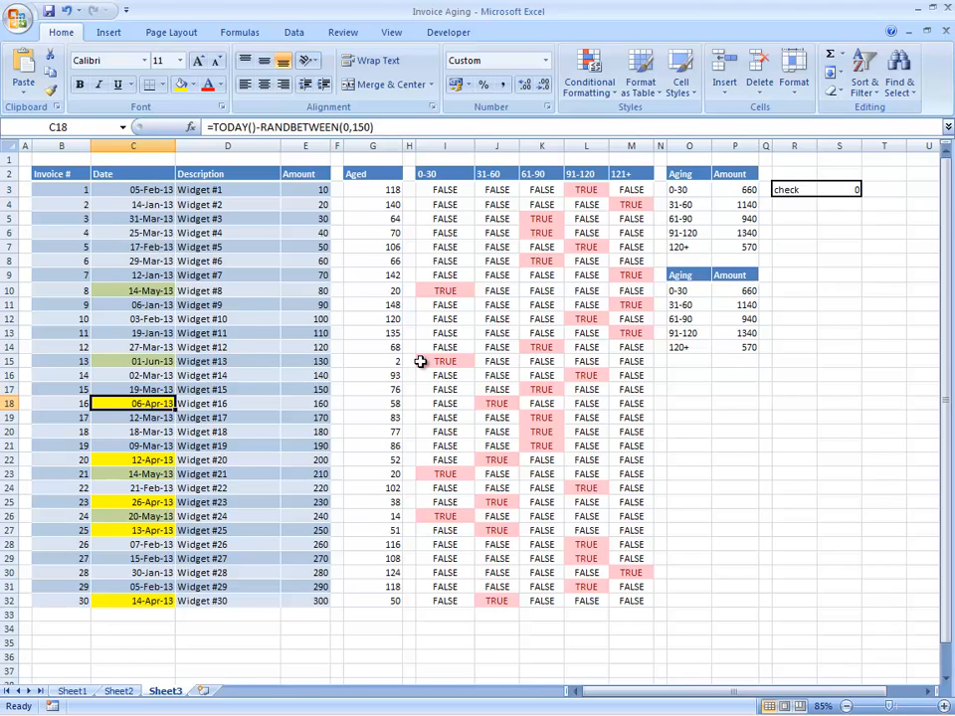
key("Right")
key("Right")
key("Right")
key("Right")
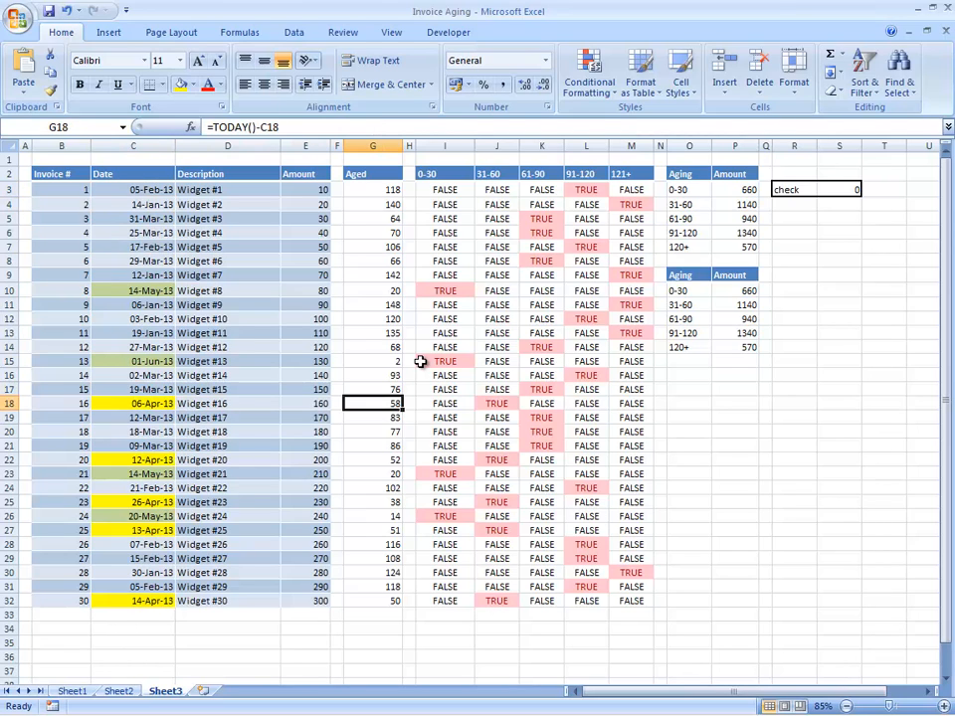
key("Down")
key("Down")
key("Down")
key("Down")
key("Down")
key("Down")
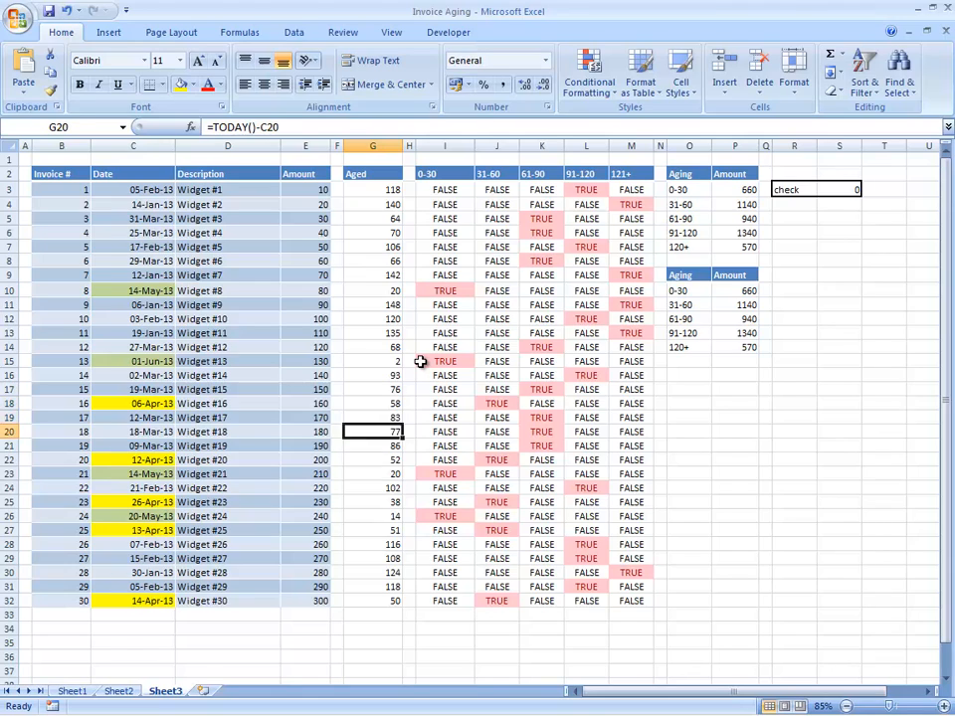
key("Up")
key("Up")
key("Up")
key("Up")
key("Up")
key("Up")
key("Up")
key("Up")
key("Up")
key("Up")
key("Up")
key("Up")
key("Up")
key("Up")
key("Up")
key("Up")
key("Up")
key("Up")
key("Up")
key("Up")
key("Up")
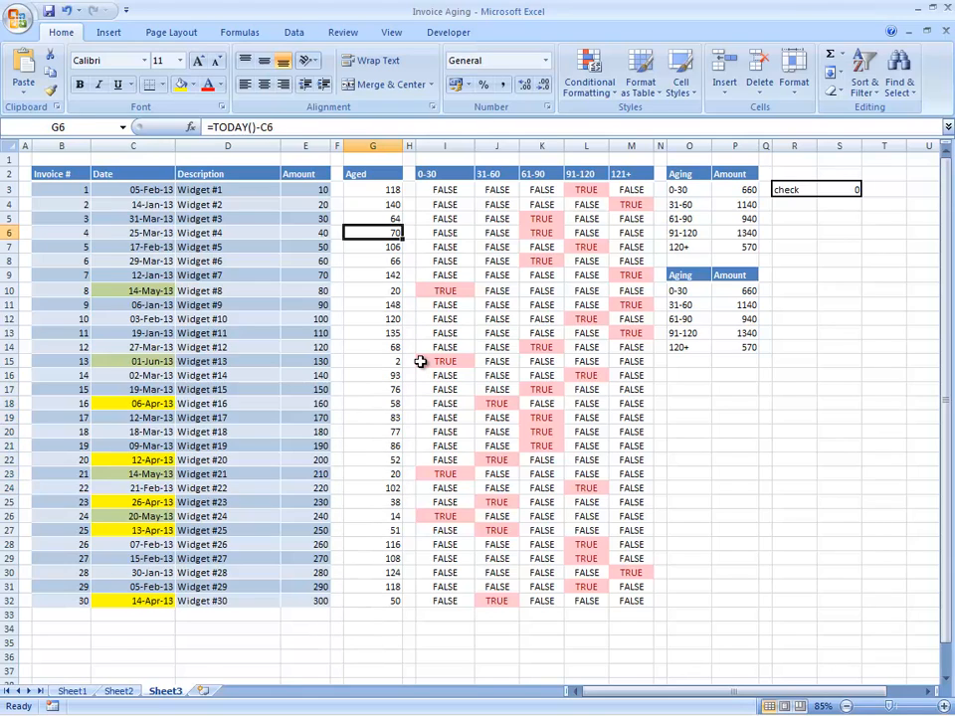
key("Left")
key("Left")
key("Left")
key("Left")
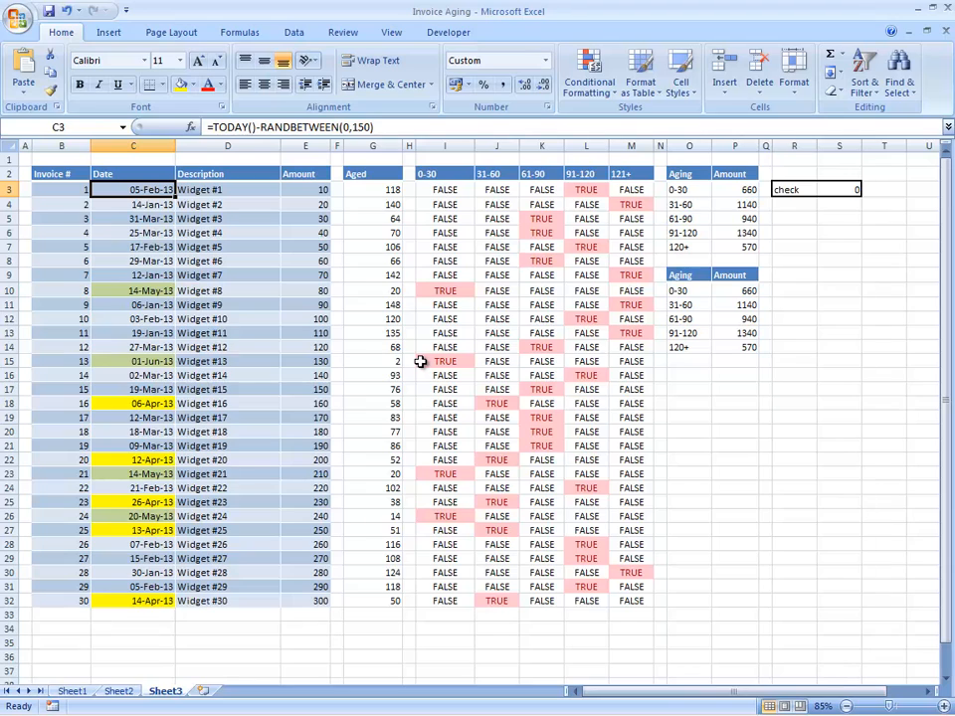
key("ctrl+shift+Down")
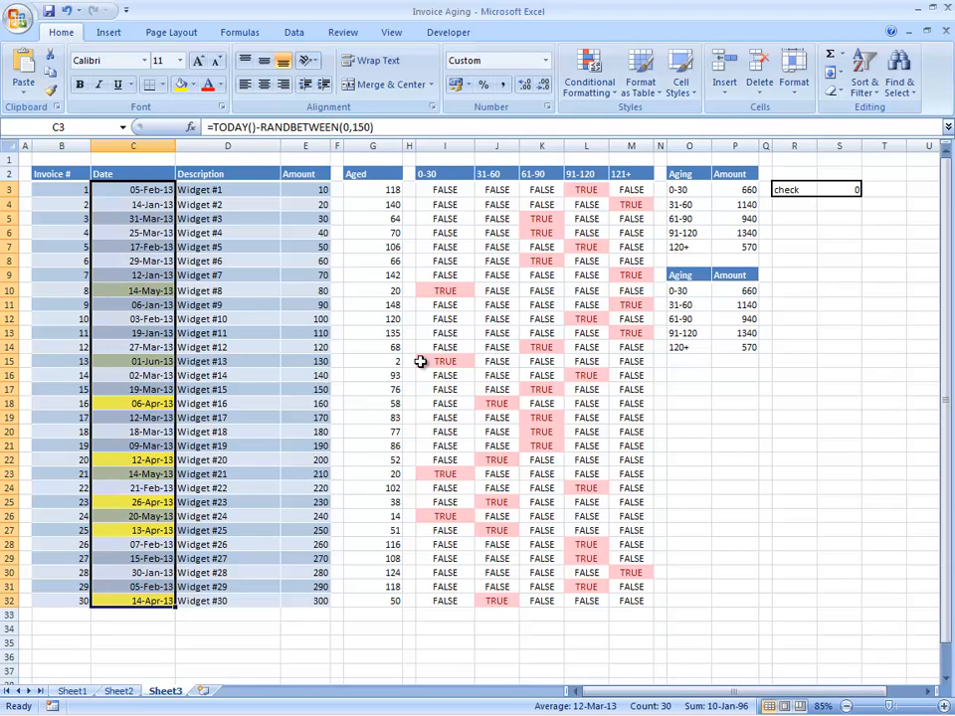
key("Up")
key("Down")
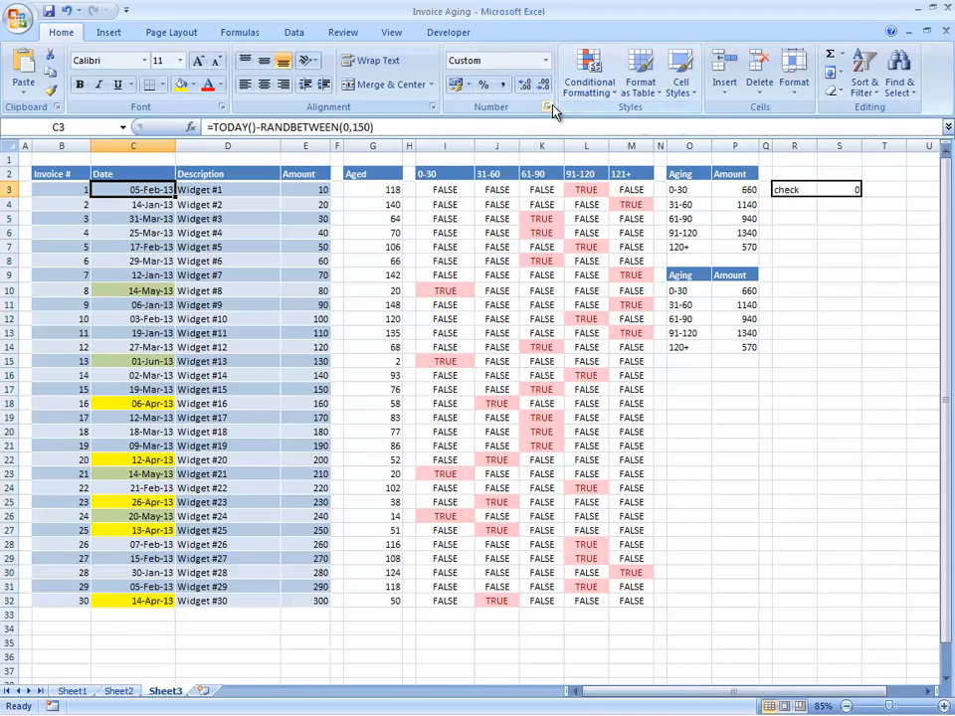
left_click(582, 89)
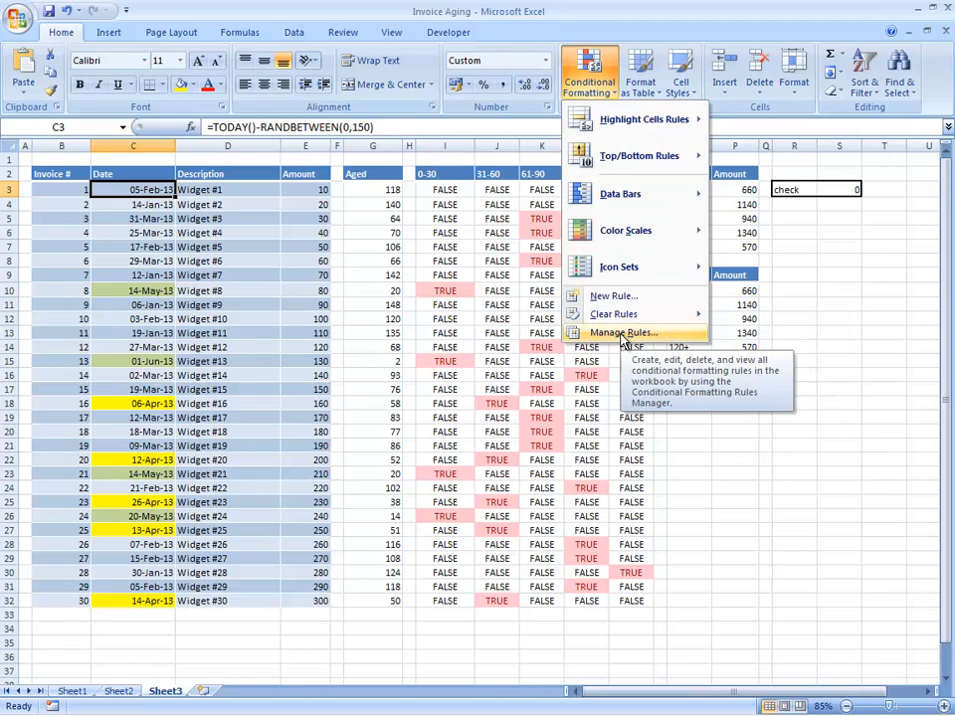
Review the green and yellow rules in the Rules Manager and copy the 31–60 AND formula.
left_click(622, 333)
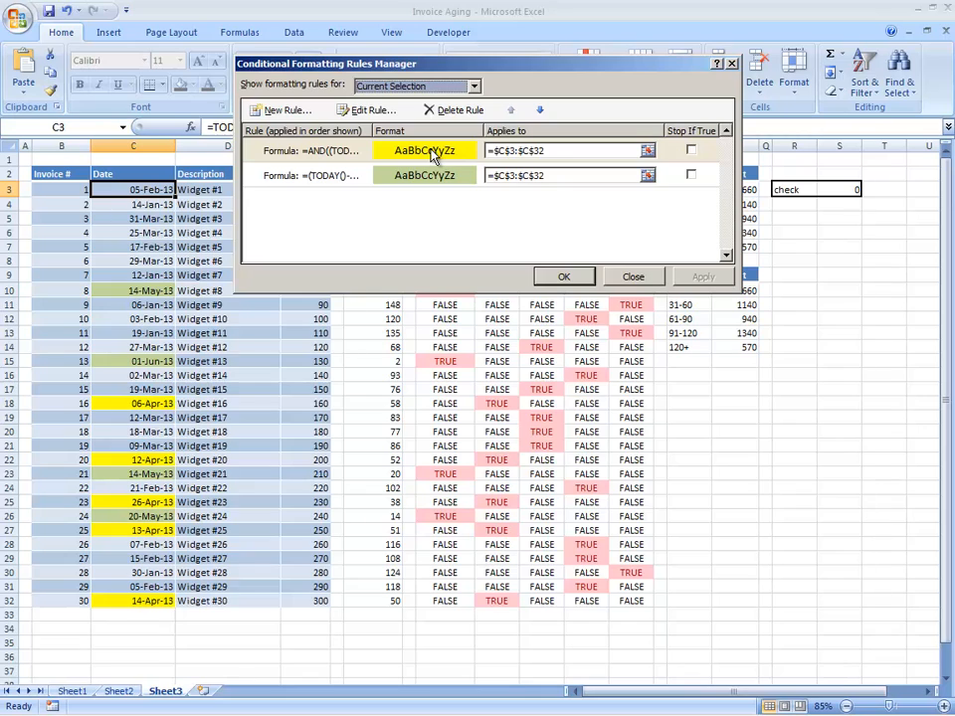
double_click(433, 186)
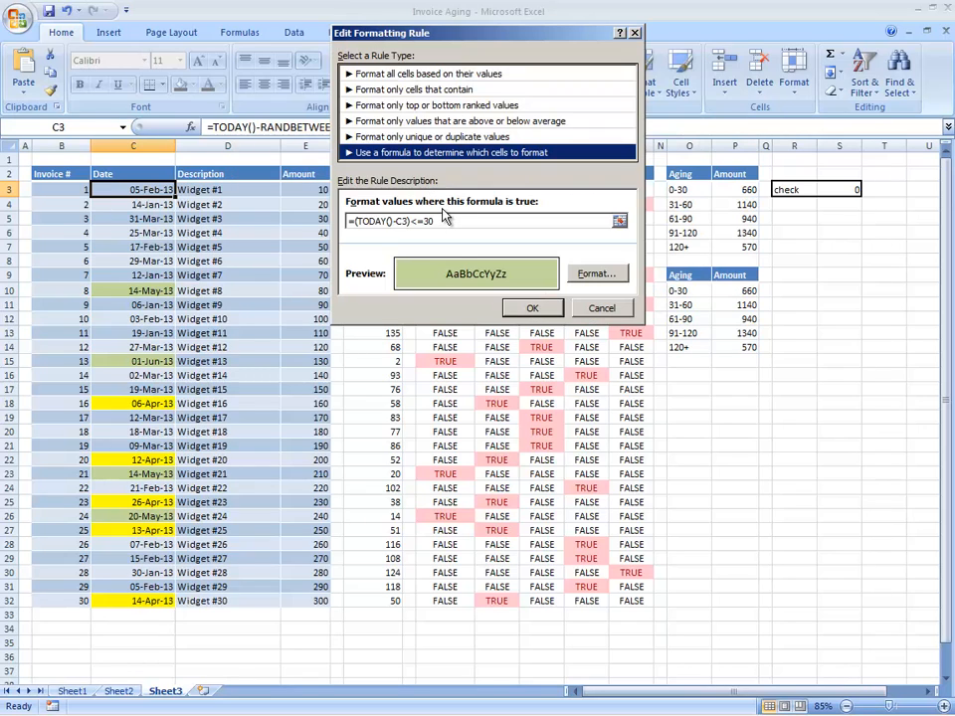
key("Escape")
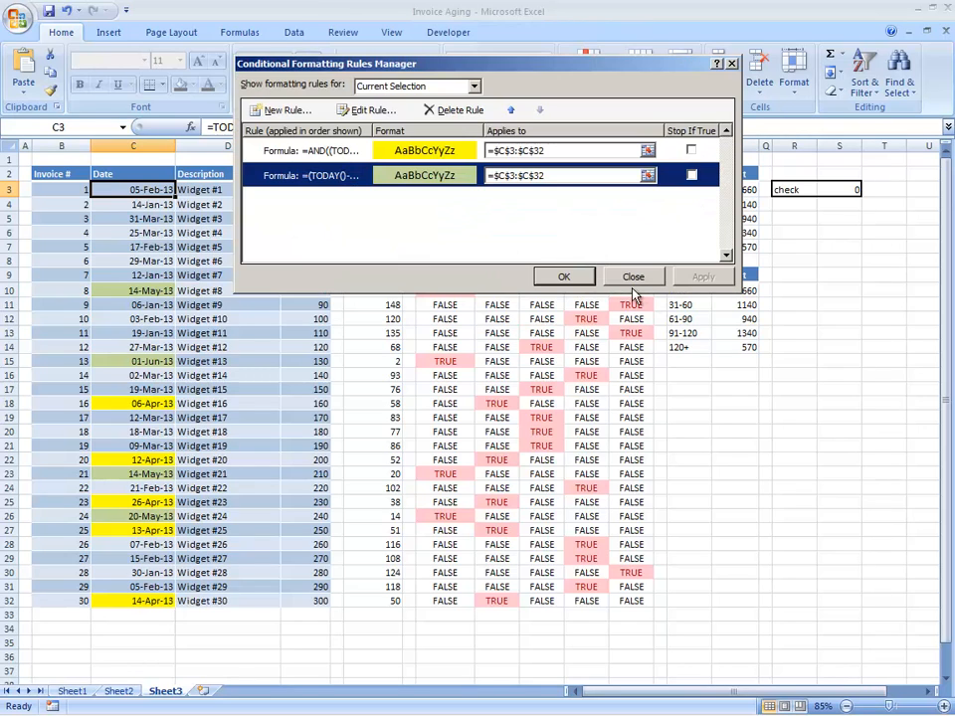
double_click(405, 152)
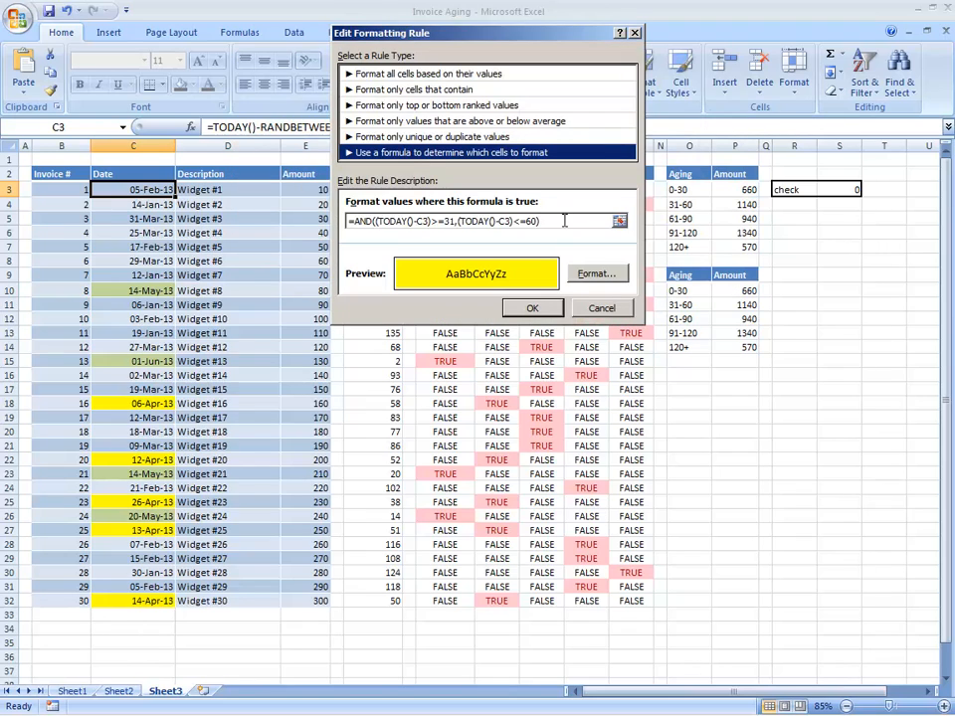
left_click_drag(540, 221, 319, 222)
key("ctrl+c")
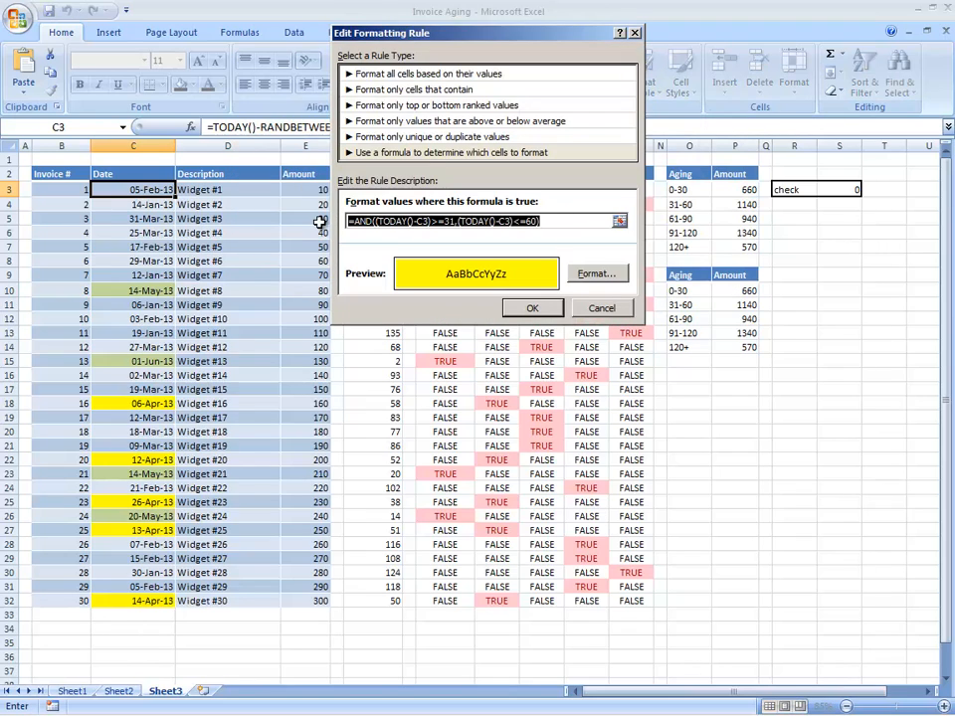
left_click(601, 308)
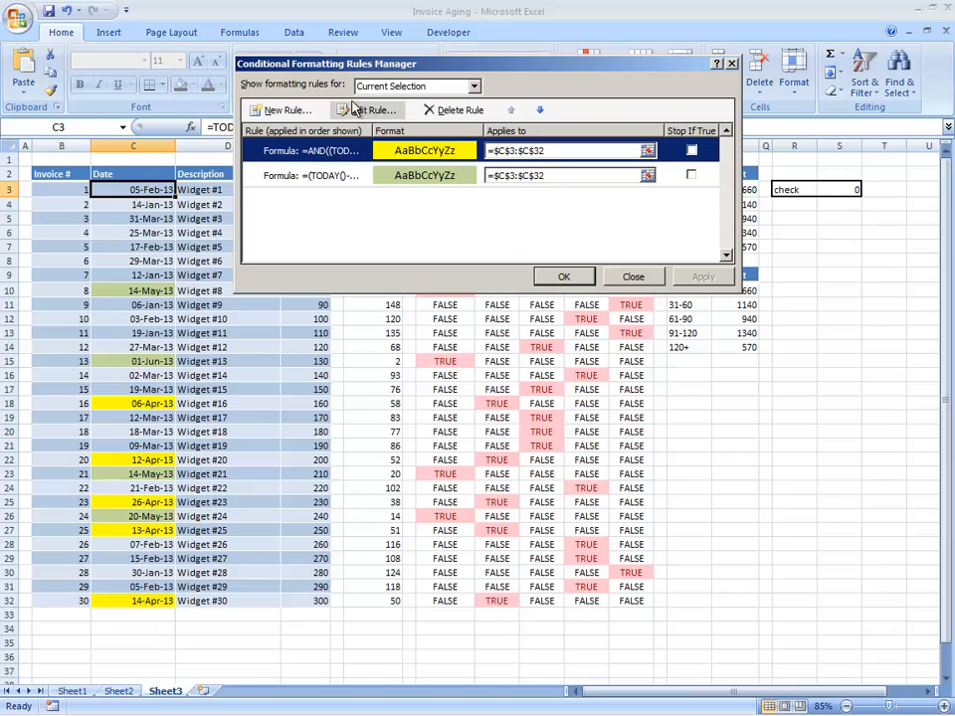
Add a new formula rule from the pasted AND formula, changing the bounds to 61 and 90.
left_click(299, 110)
left_click(383, 131)
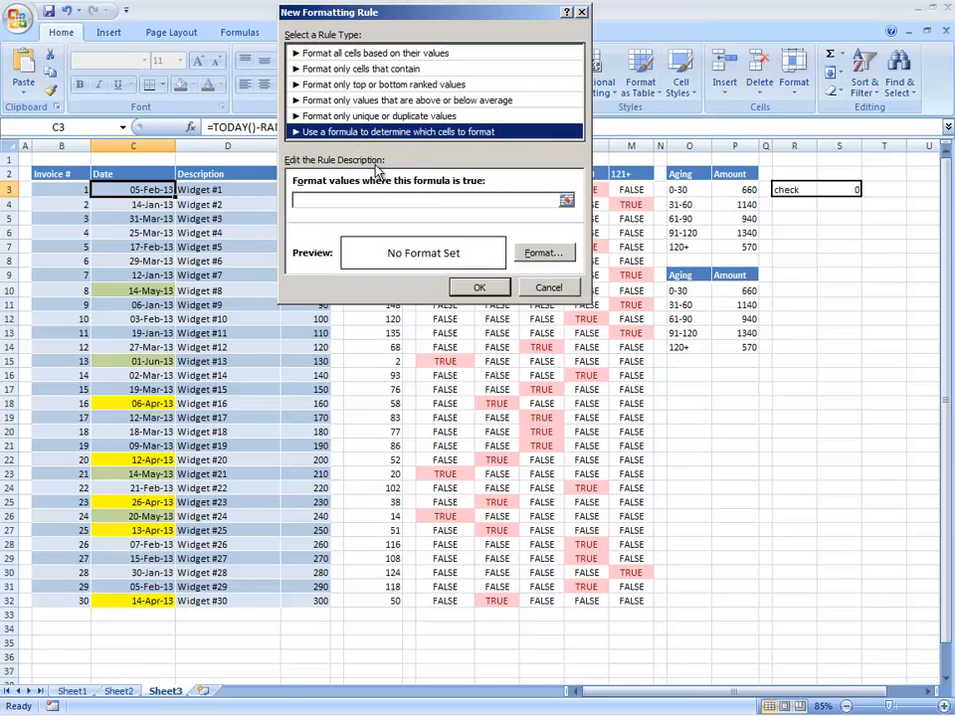
left_click(375, 200)
key("ctrl+v")
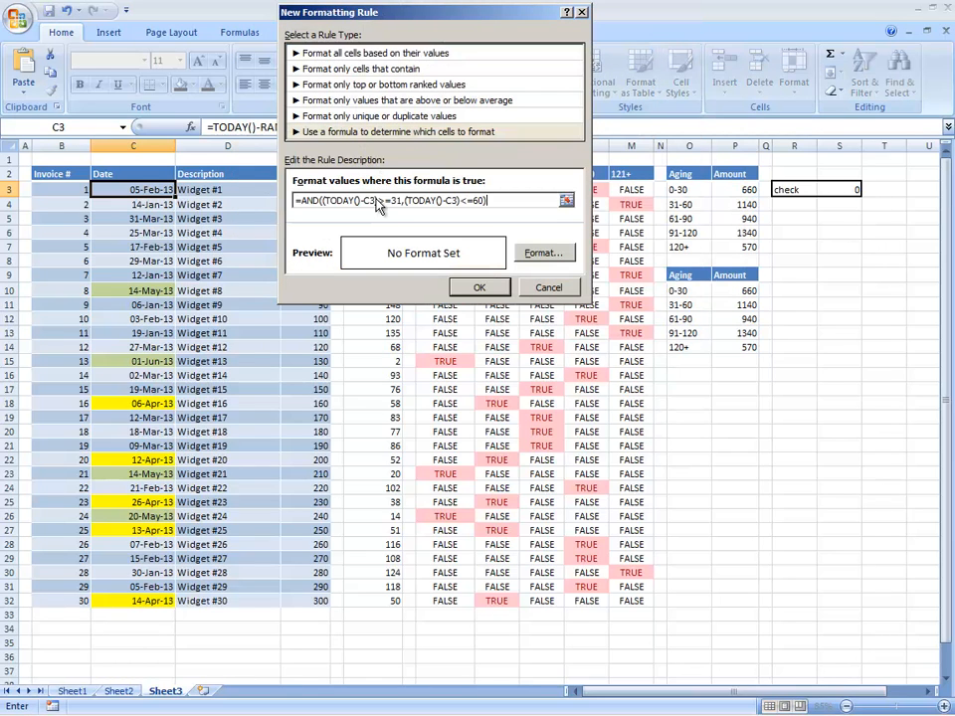
left_click(394, 200)
key("BackSpace")
type("6")
key("BackSpace")
type("9")
Give the 61–90 day rule a light orange fill and save it.
left_click(543, 253)
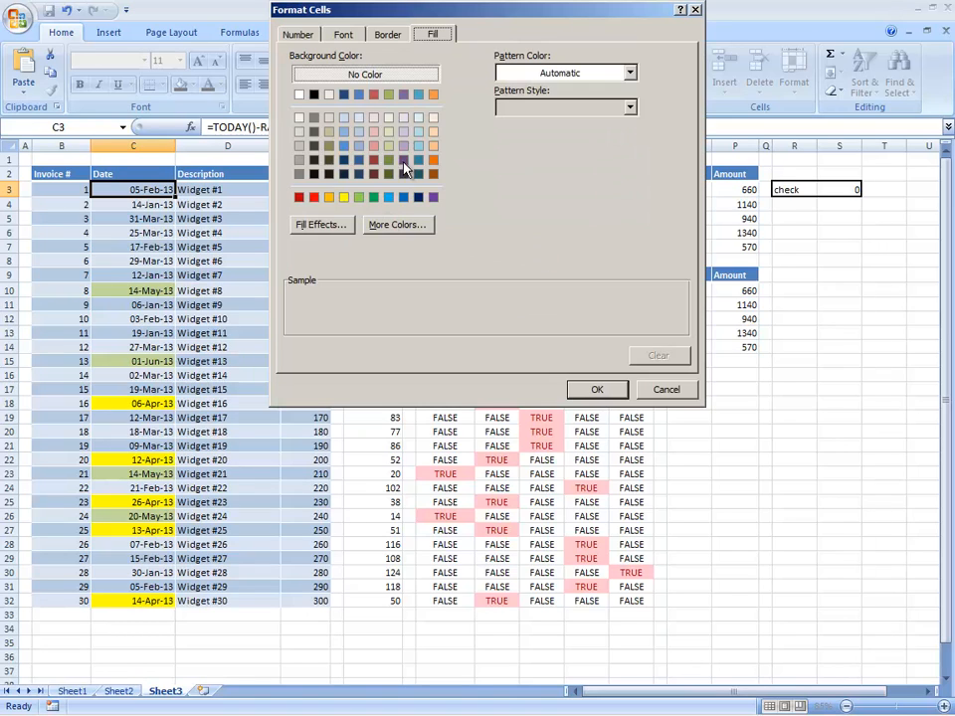
left_click(373, 146)
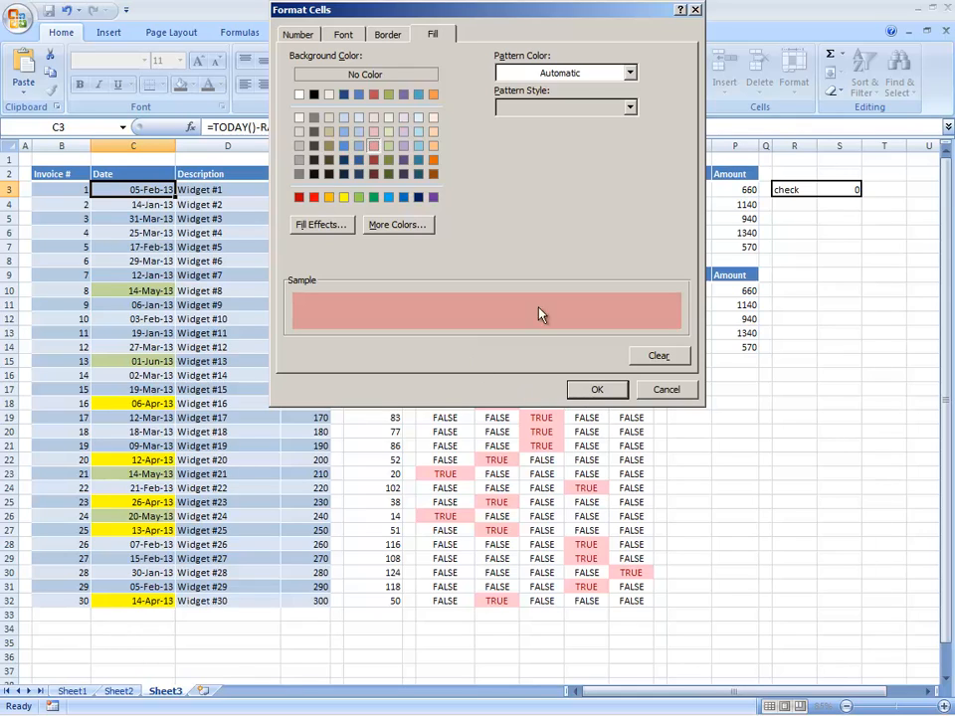
left_click(434, 146)
left_click(615, 395)
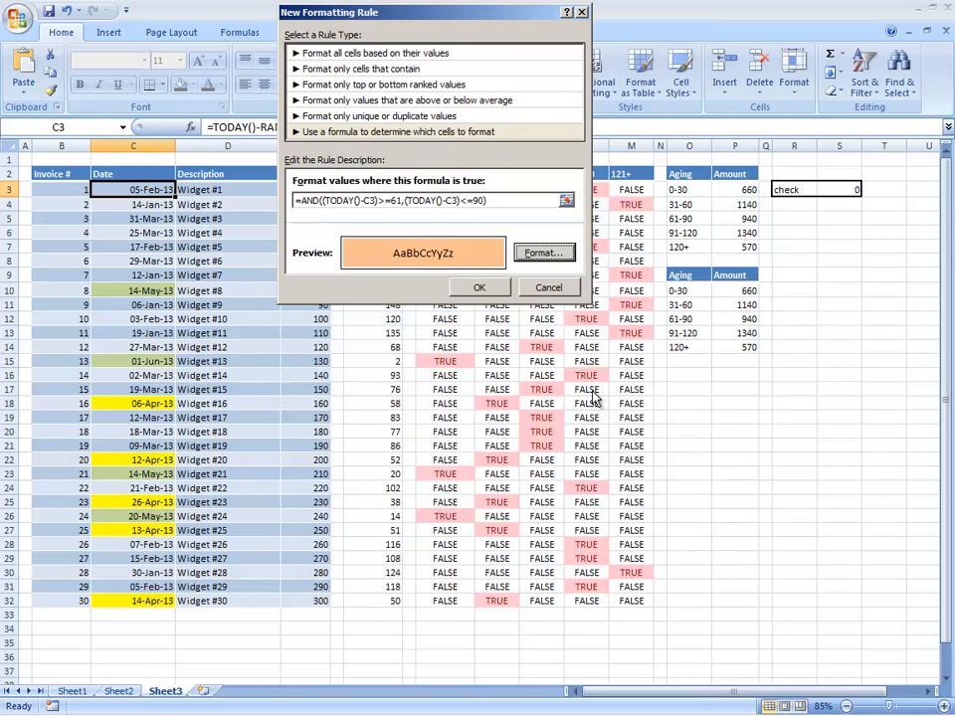
left_click(486, 287)
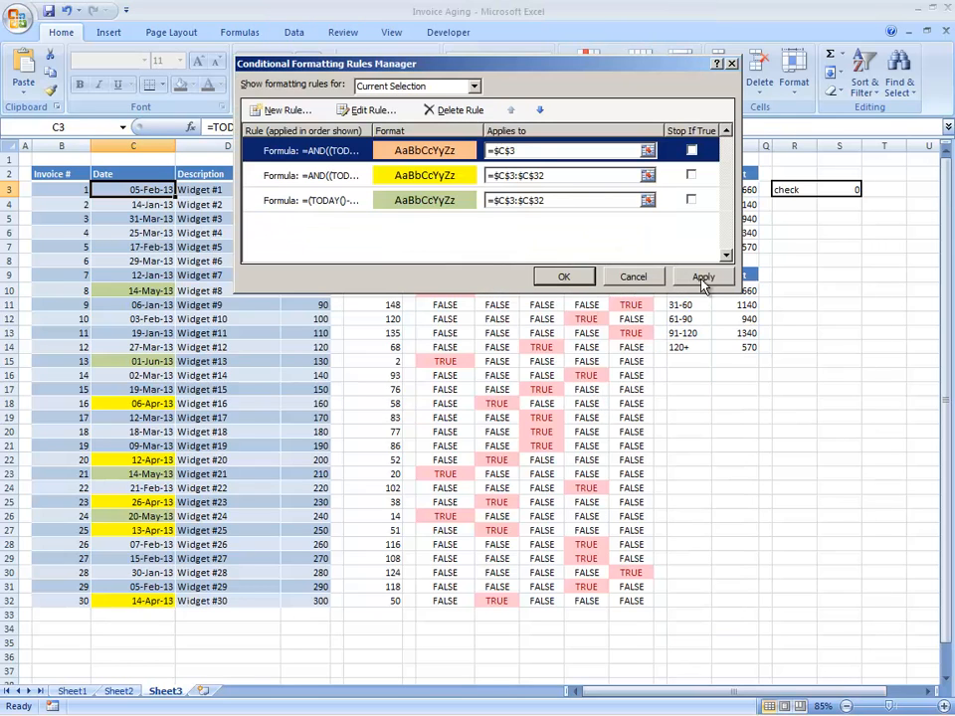
Correct the orange rule's Applies to range to =$C$3:$C$32 and apply it.
left_click(522, 151)
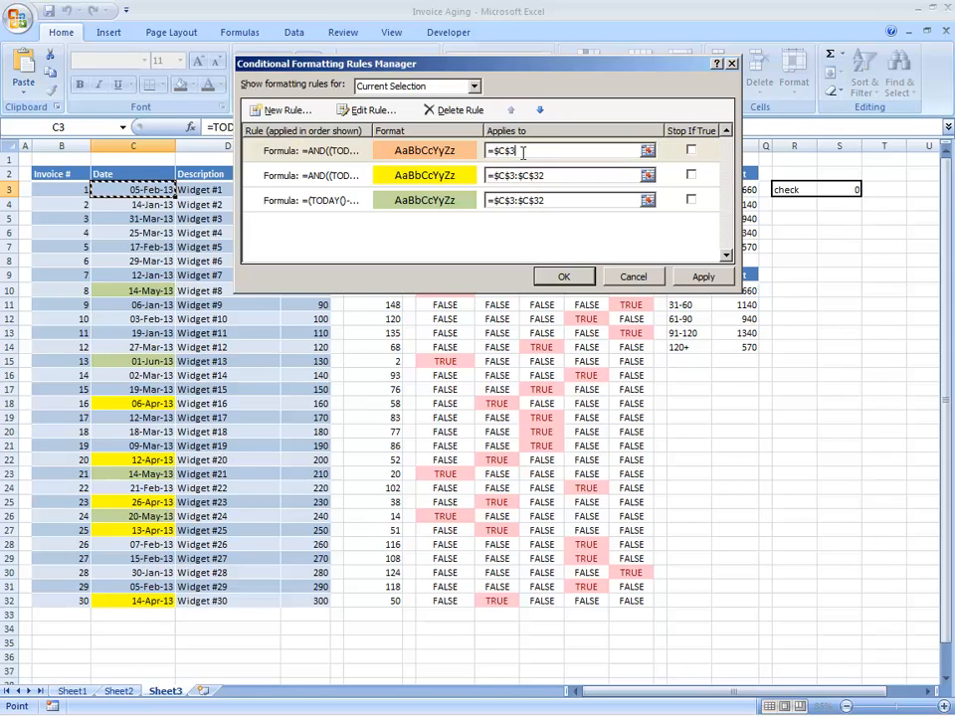
type(":$C$3$C$32")
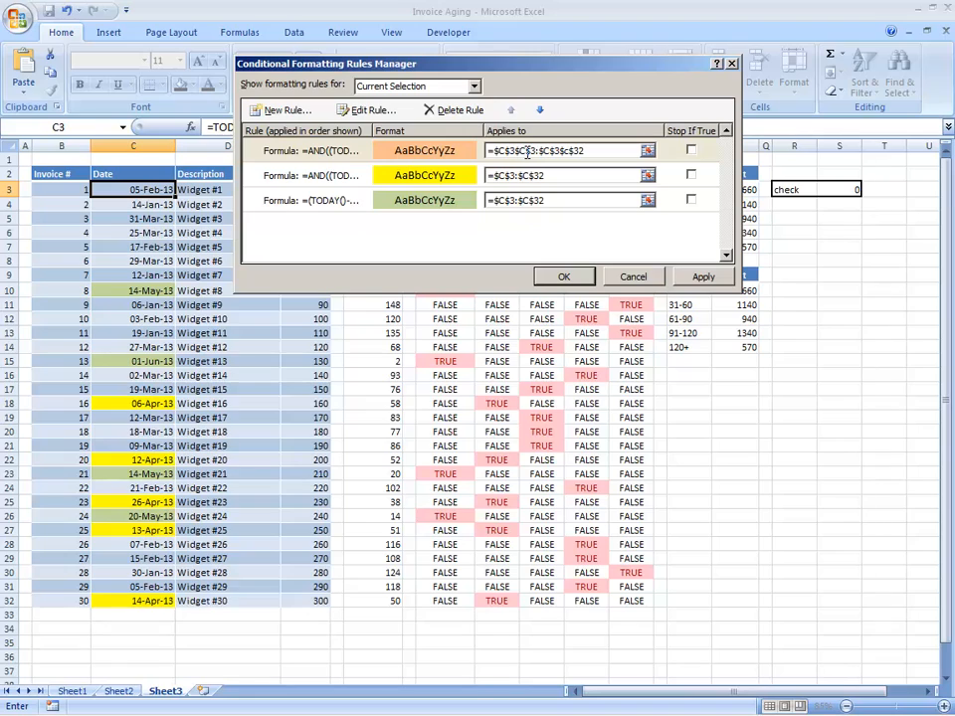
left_click(517, 151)
key("Delete")
key("Delete")
key("Delete")
key("Delete")
key("Delete")
type(":")
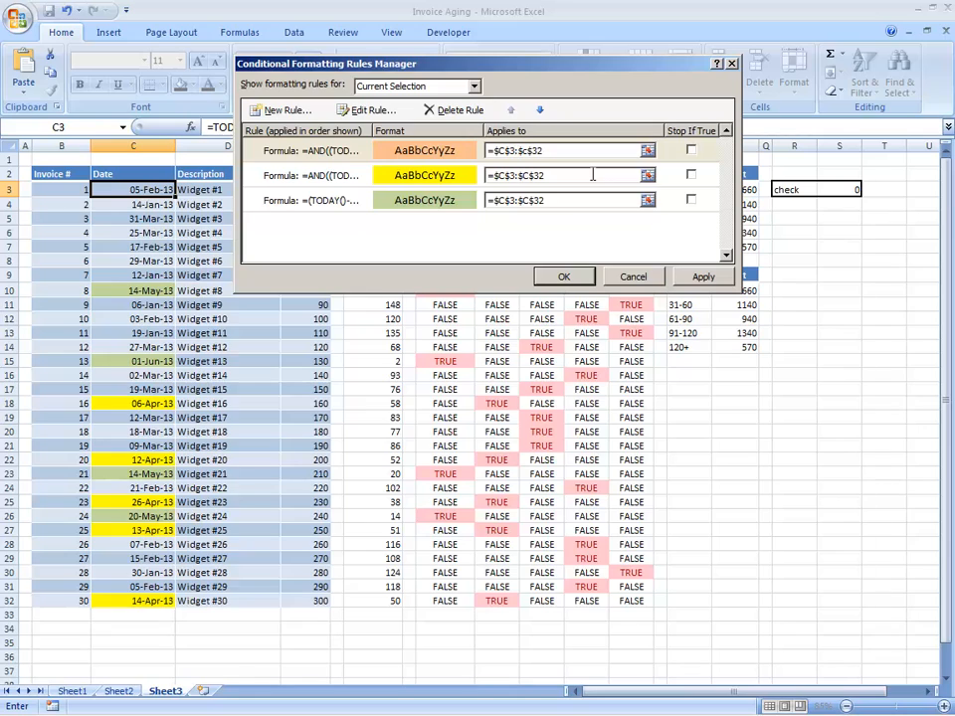
left_click(708, 278)
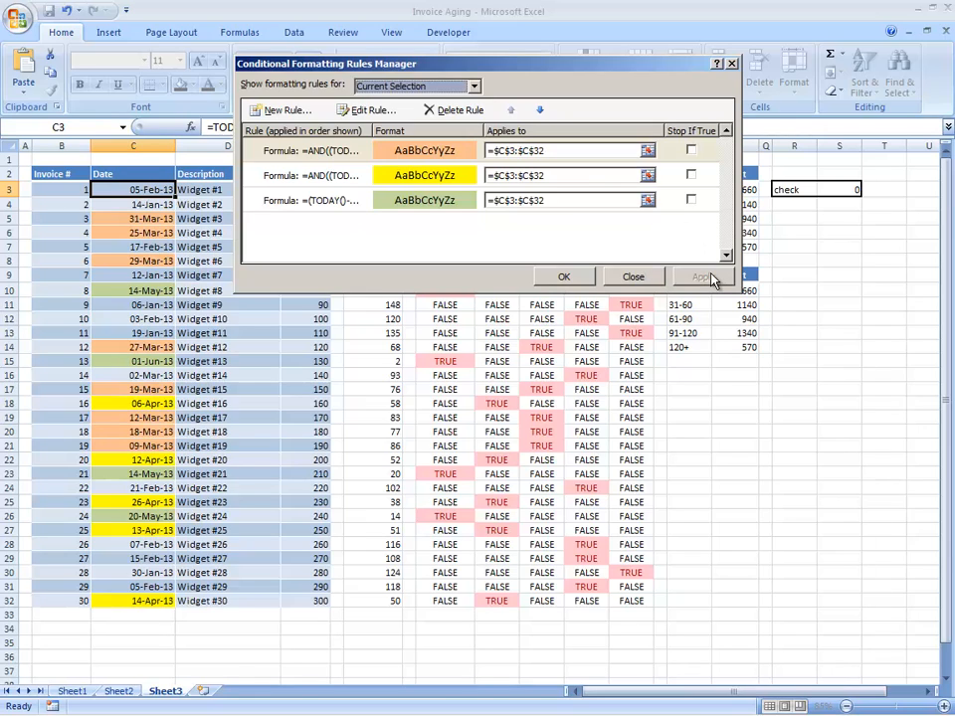
left_click(315, 153)
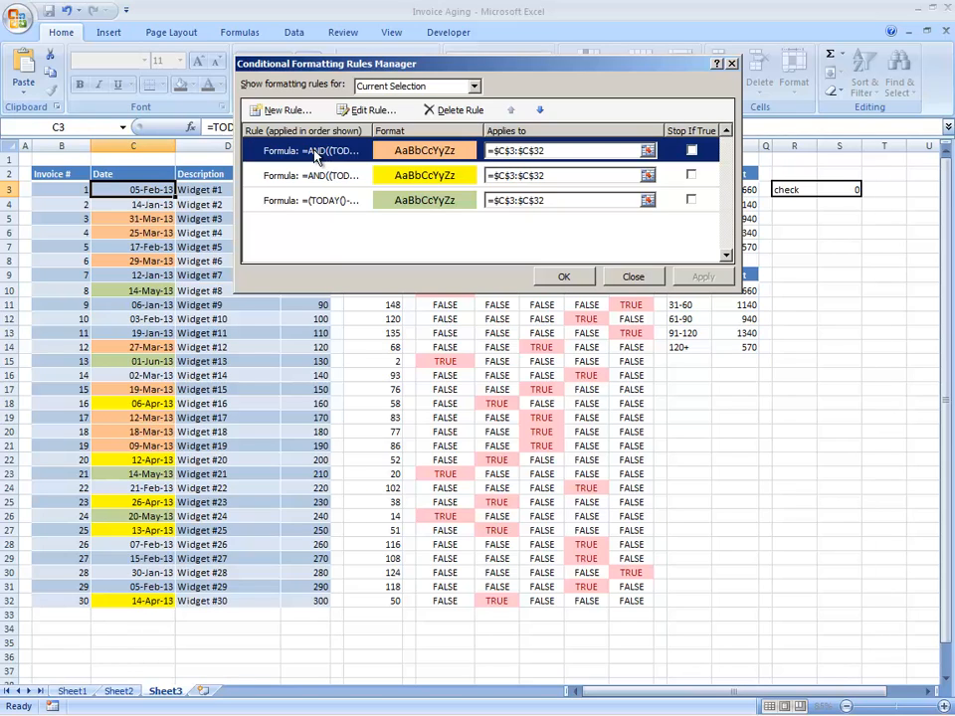
Add a new formula rule from the pasted AND formula, with bounds 91 and 120.
left_click(289, 110)
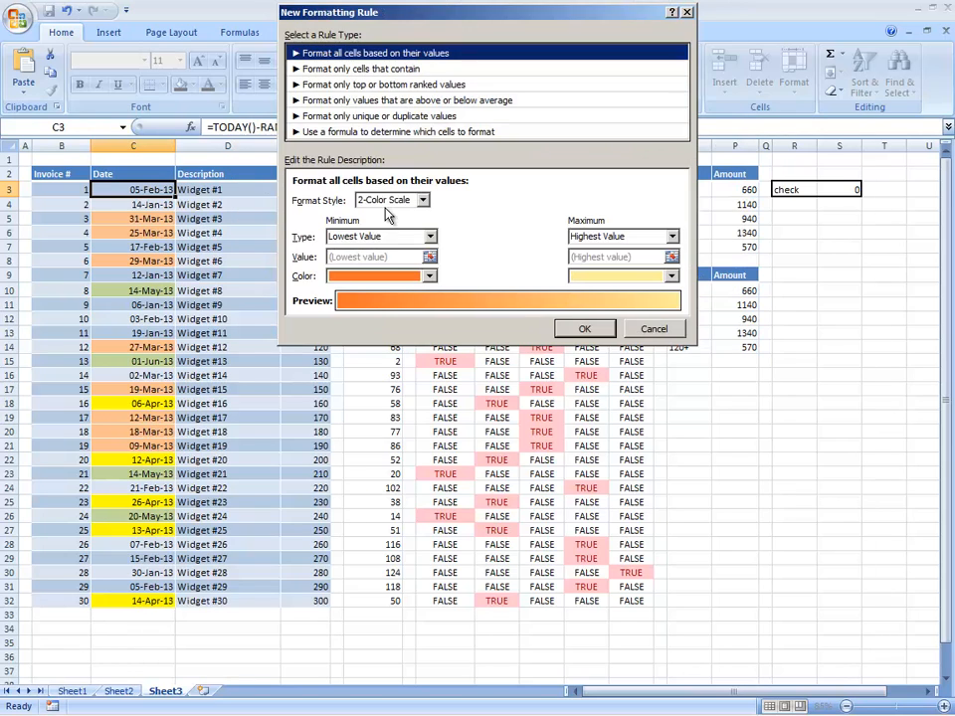
left_click(358, 132)
left_click(373, 201)
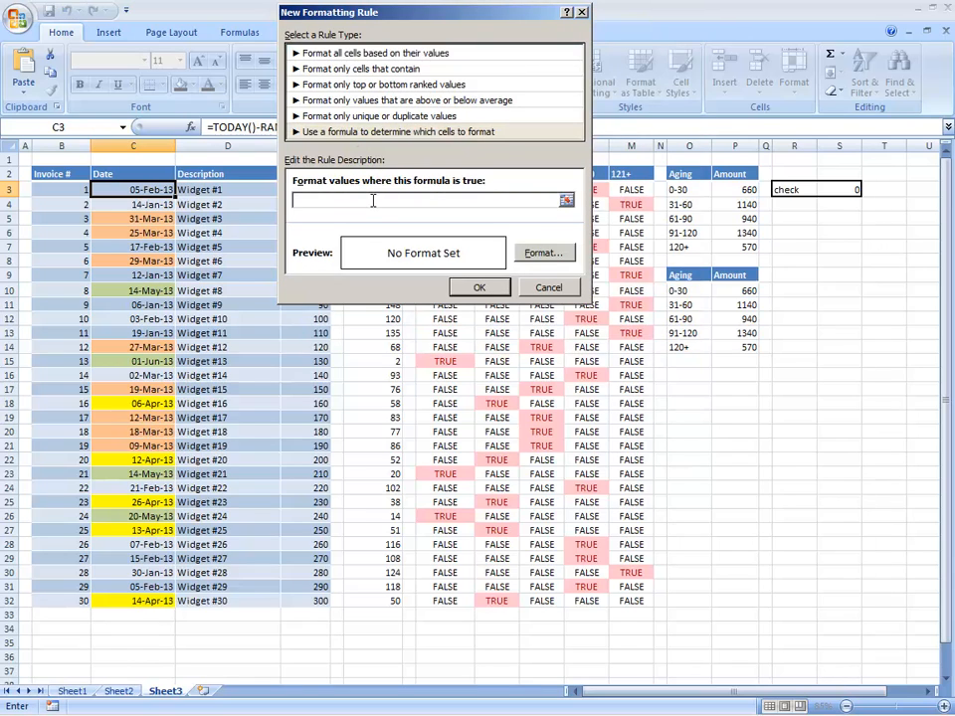
key("ctrl+v")
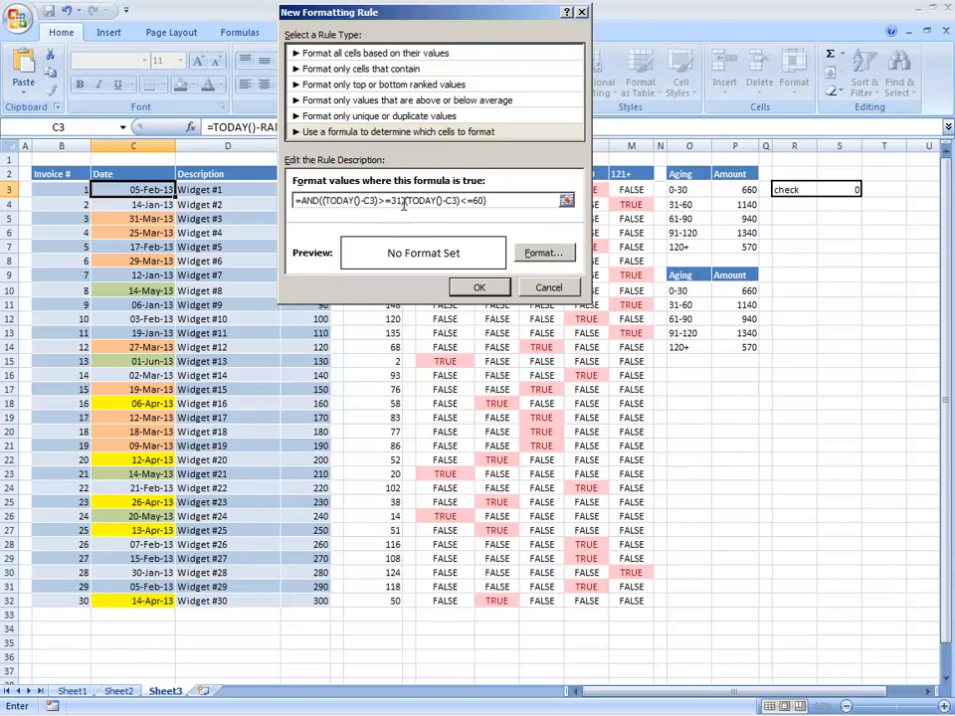
left_click(399, 203)
key("BackSpace")
type("9")
left_click(479, 201)
key("BackSpace")
key("BackSpace")
type("12")
left_click(479, 287)
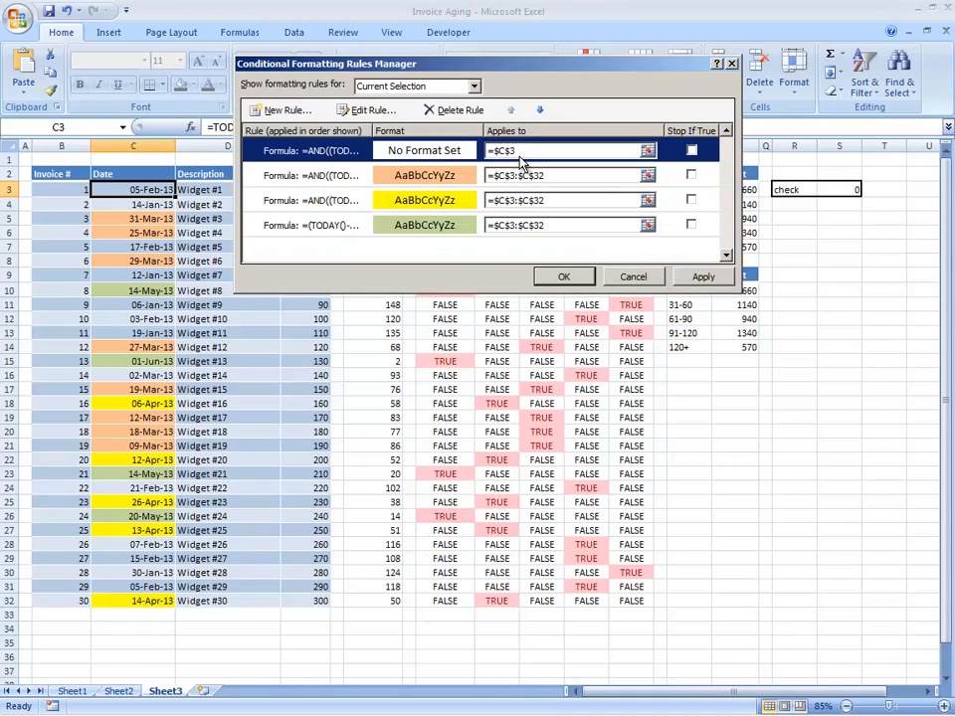
Copy the $C$3:$C$32 range into the new rule's Applies to box.
left_click(567, 177)
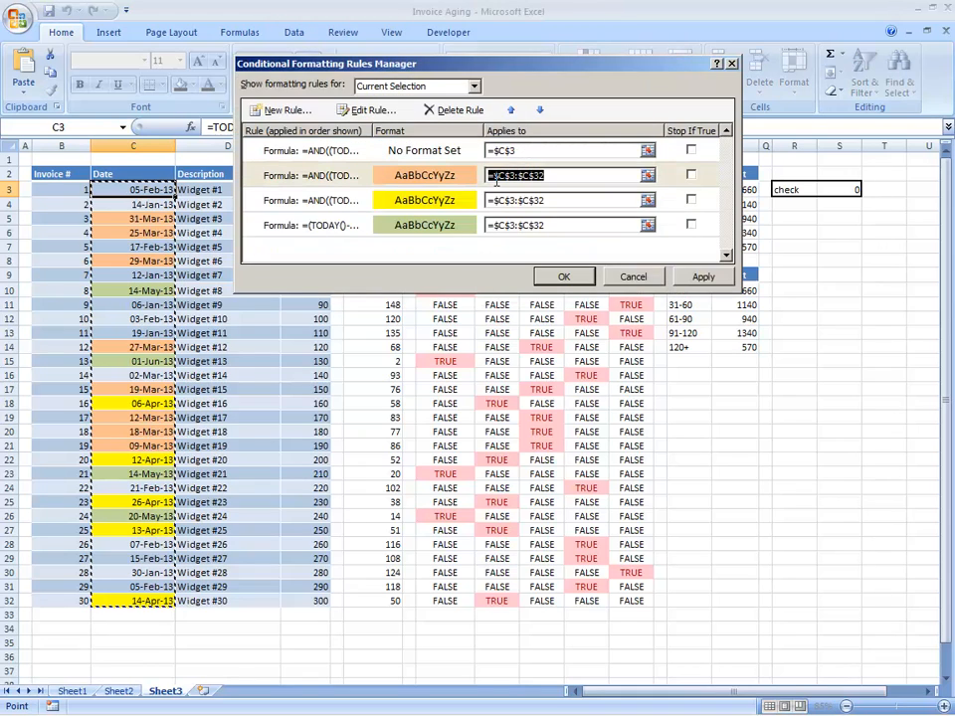
key("ctrl+c")
left_click_drag(517, 151, 408, 152)
key("ctrl+v")
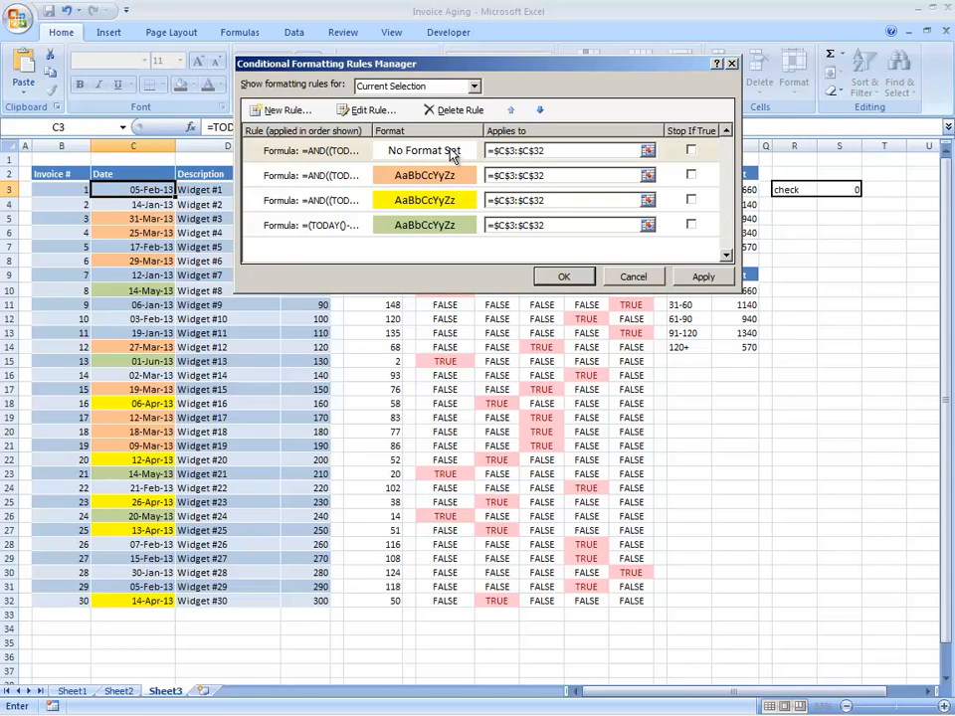
Give the 91–120 day rule a light red fill and apply it.
double_click(450, 152)
left_click(595, 273)
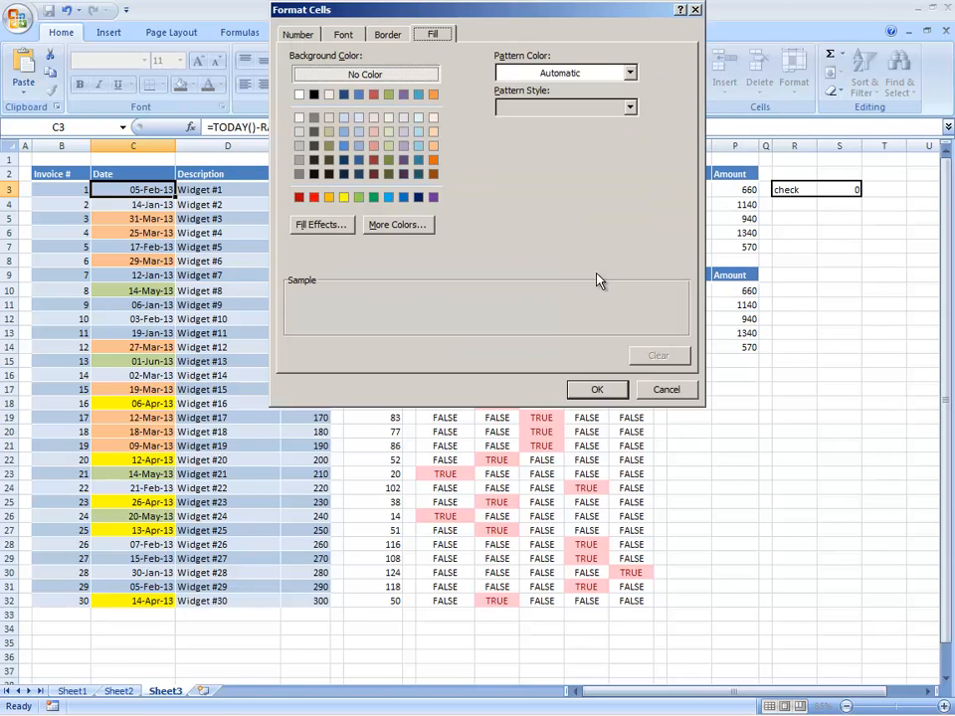
left_click(373, 145)
left_click(597, 389)
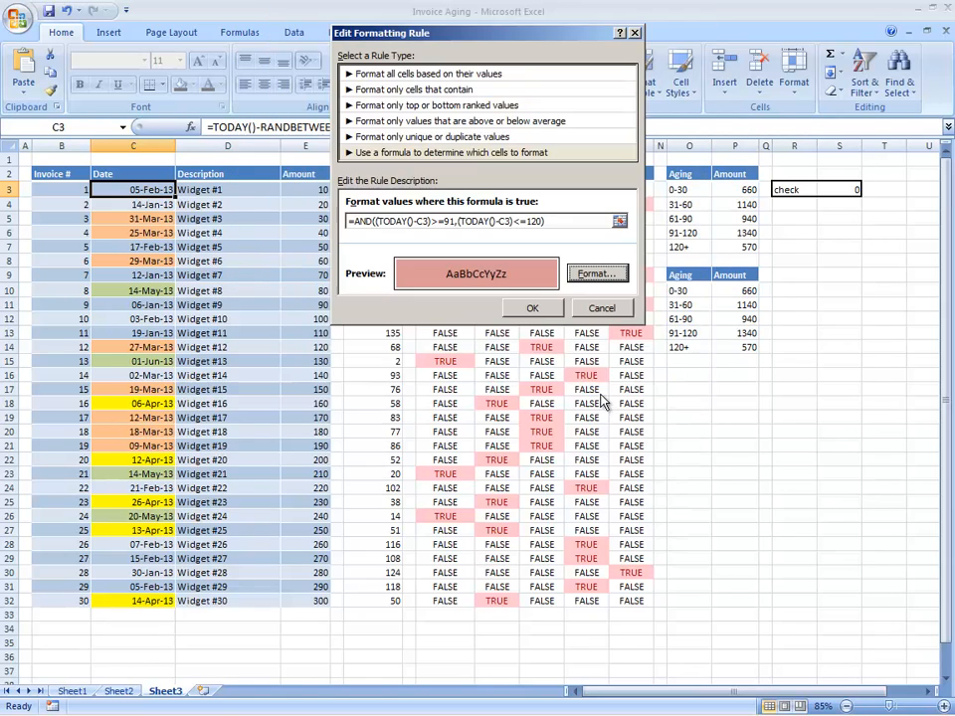
left_click(533, 310)
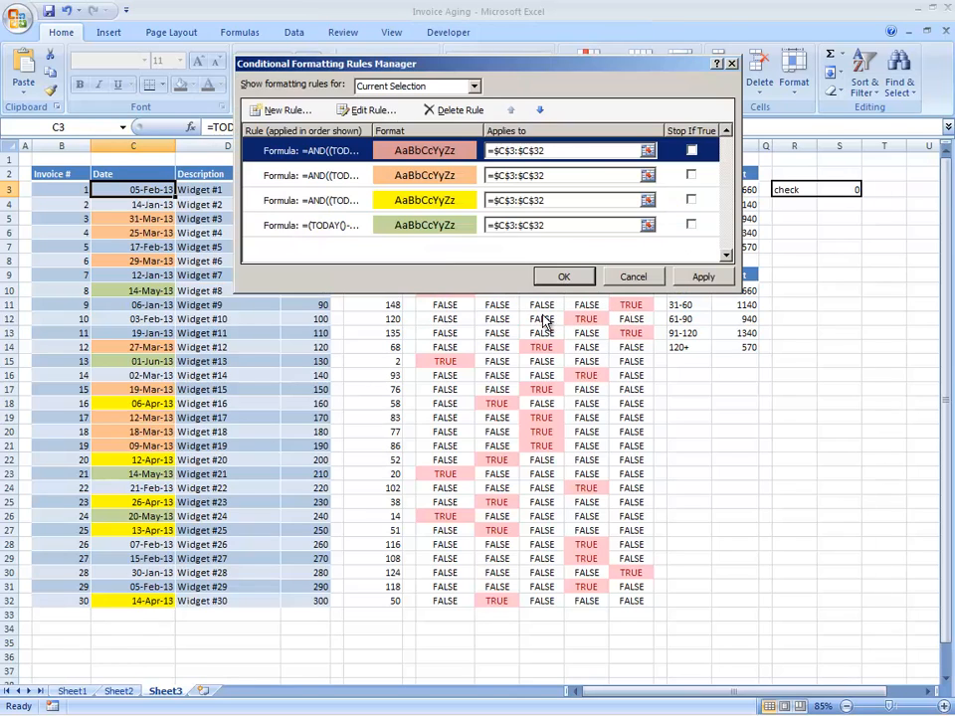
left_click(701, 277)
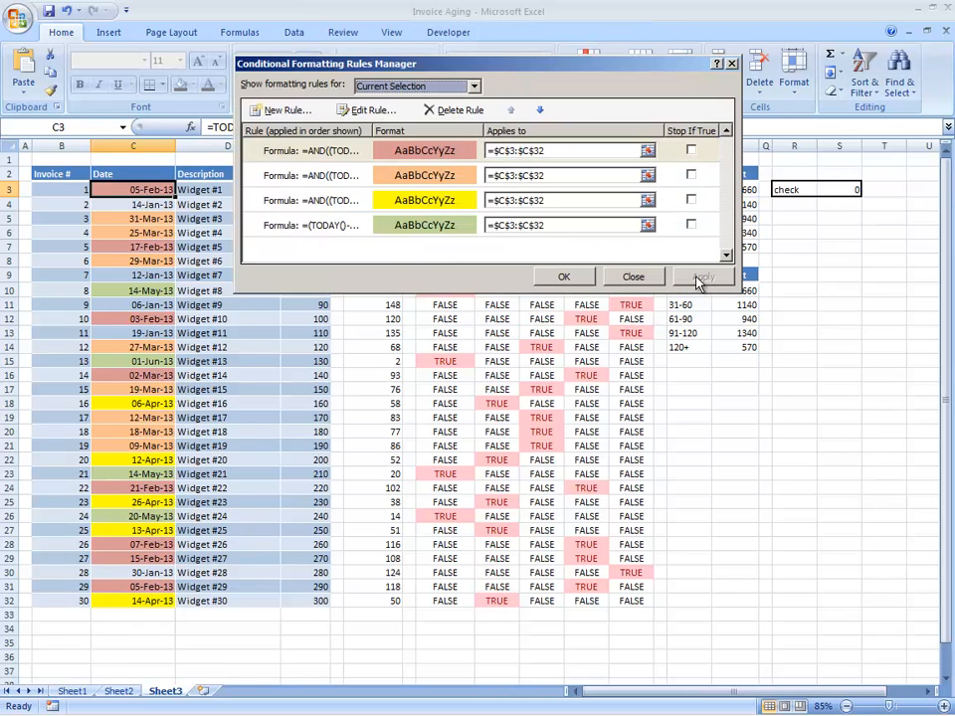
Create a new formula rule from the pasted 0–30 formula, changed to =(TODAY()-C3)>=121.
double_click(338, 236)
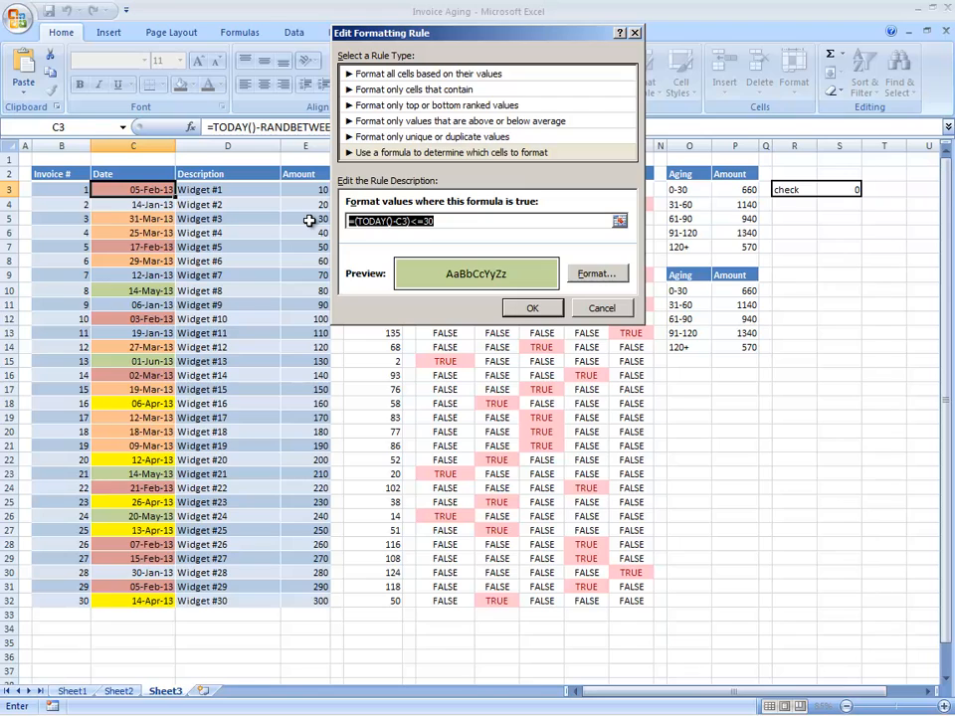
key("Escape")
left_click(278, 108)
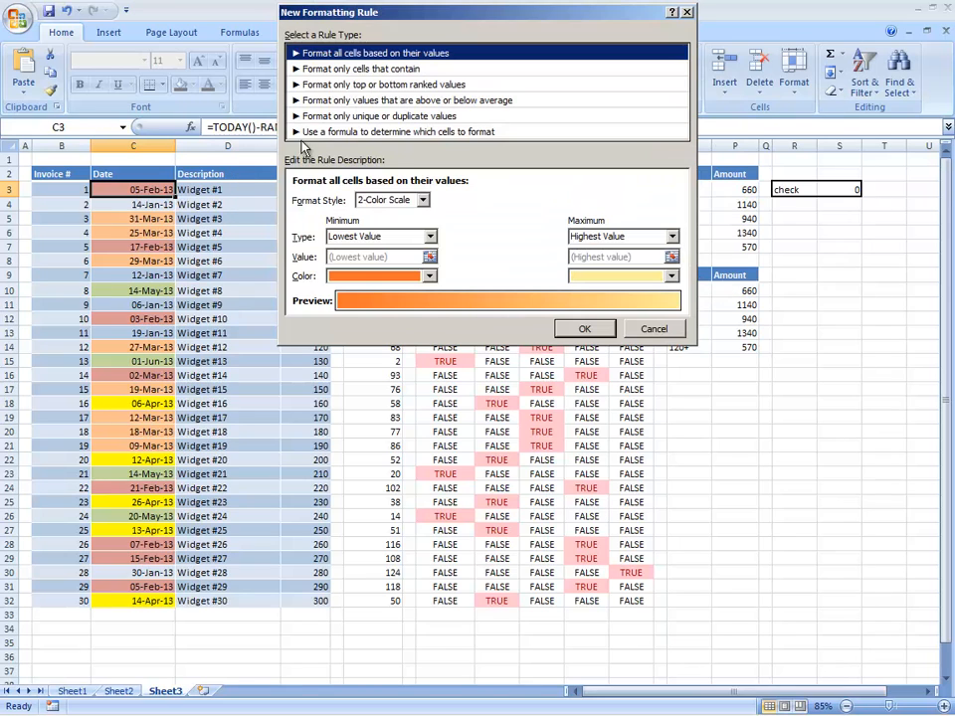
left_click(361, 131)
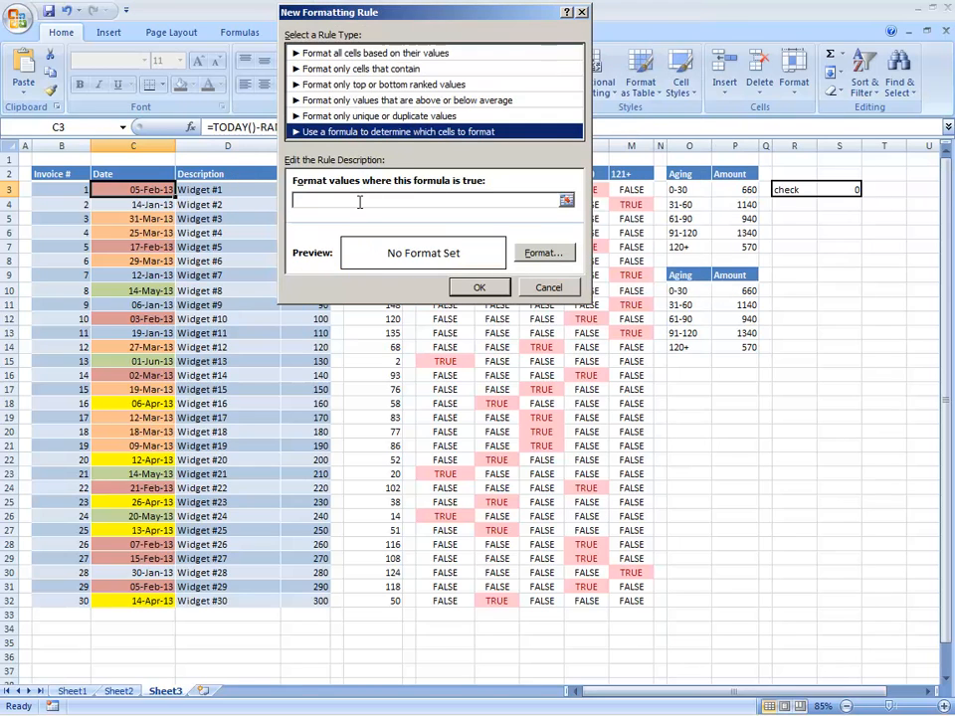
left_click(361, 202)
key("ctrl+v")
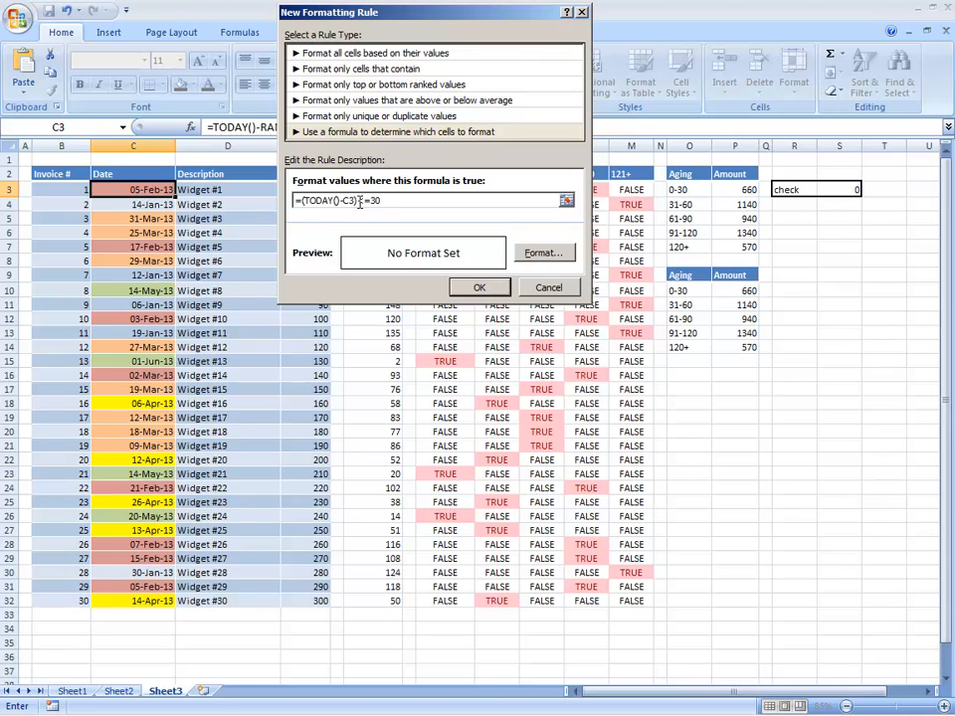
left_click(360, 202)
key("BackSpace")
type(">=")
type("120")
Give the 121+ day rule a dark red fill and confirm it.
left_click(563, 252)
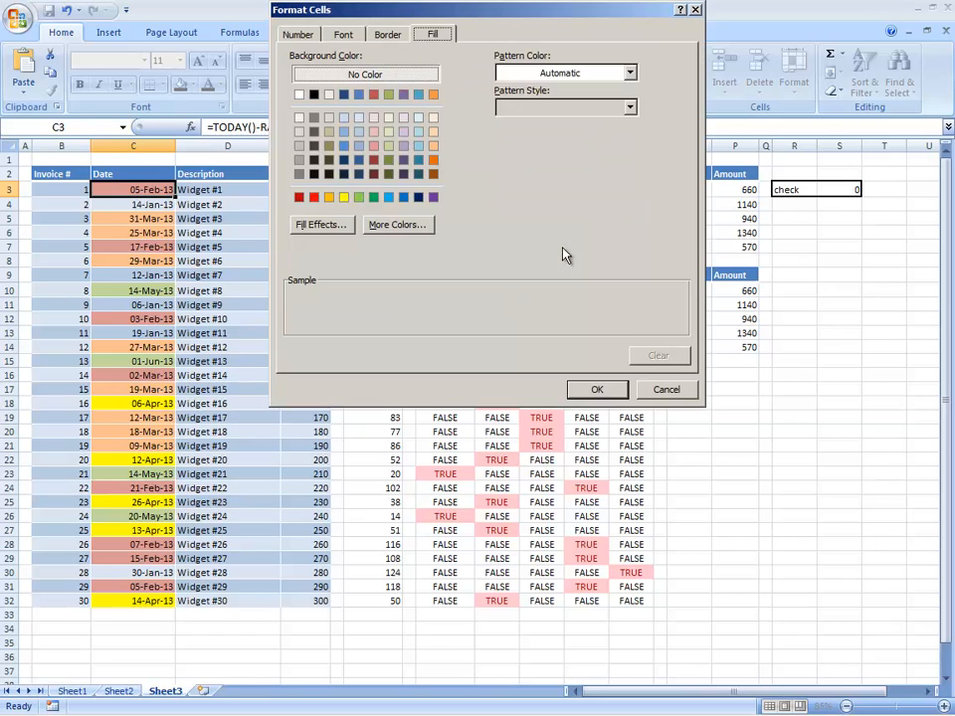
left_click(374, 161)
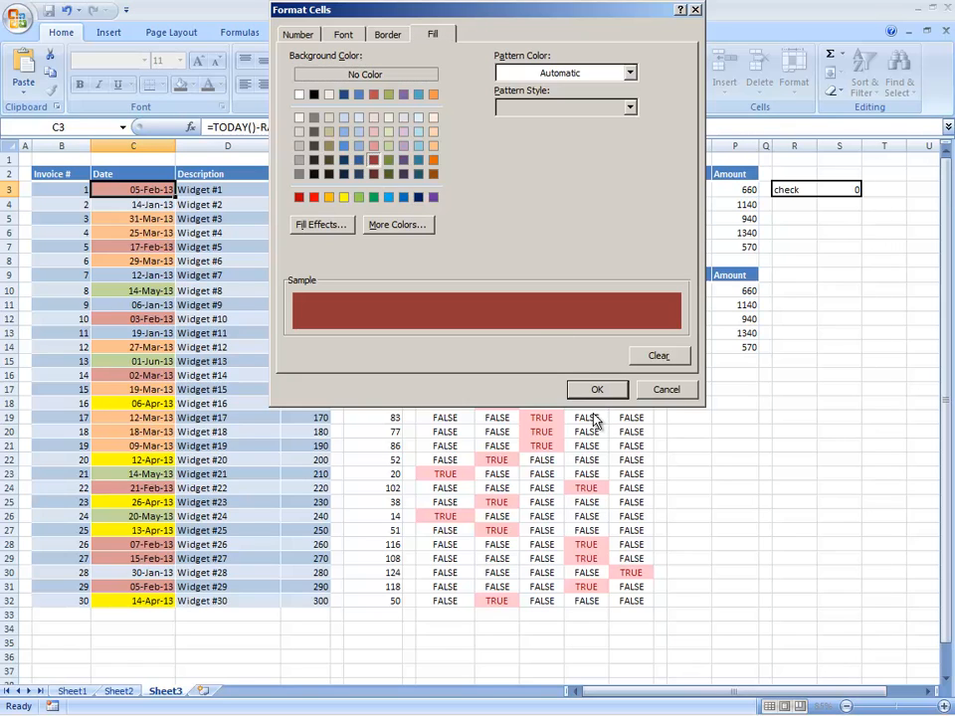
left_click(594, 389)
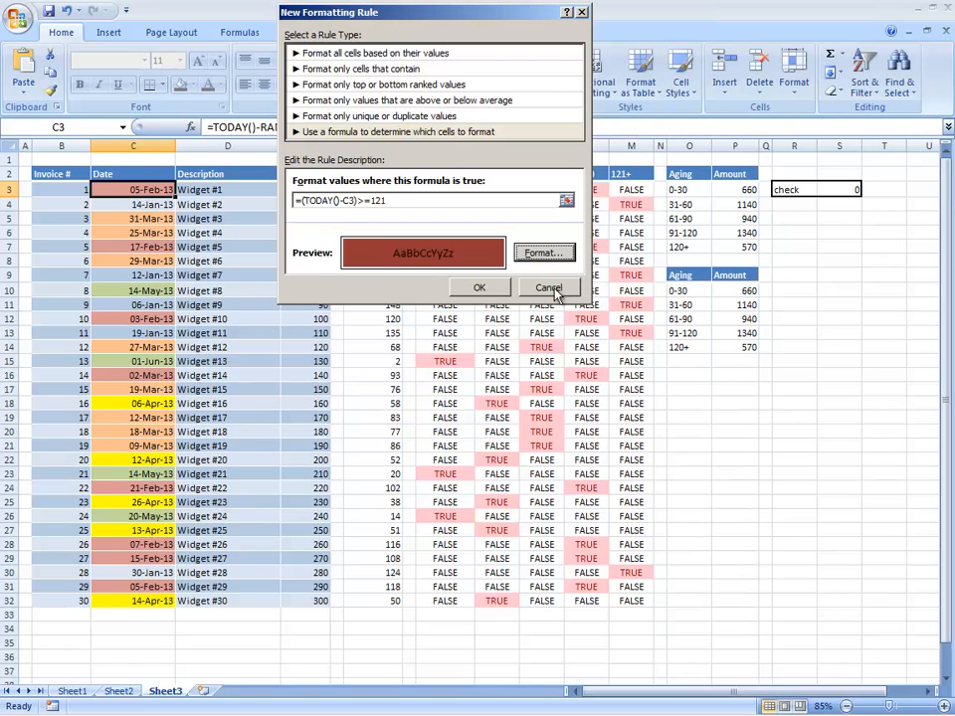
left_click(500, 289)
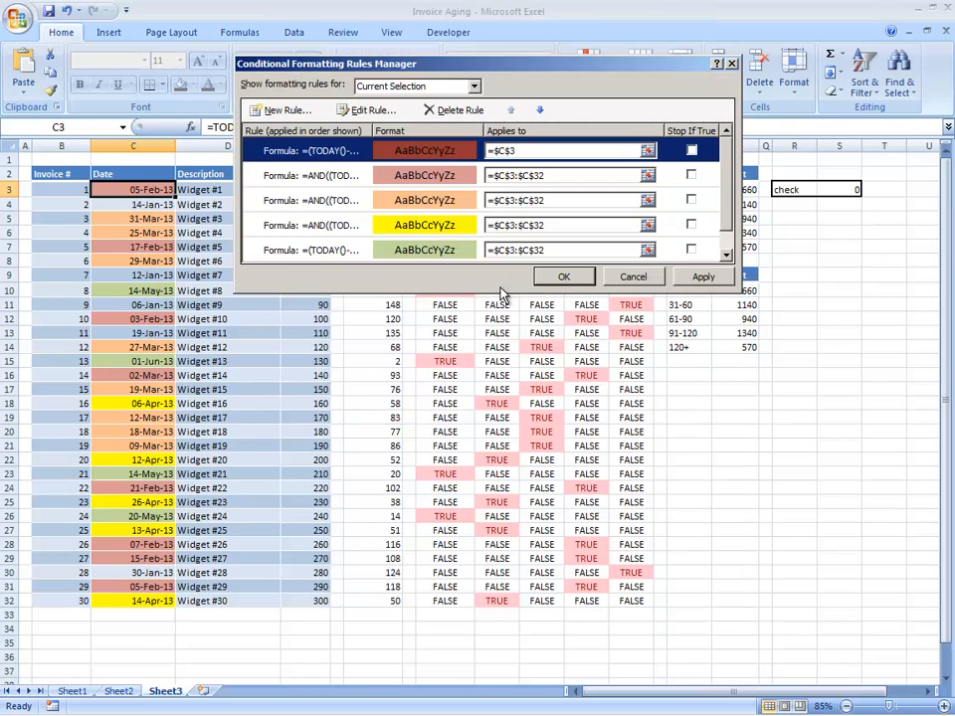
Set the dark red rule's Applies to range to $C$3:$C$32 and apply it.
left_click(535, 176)
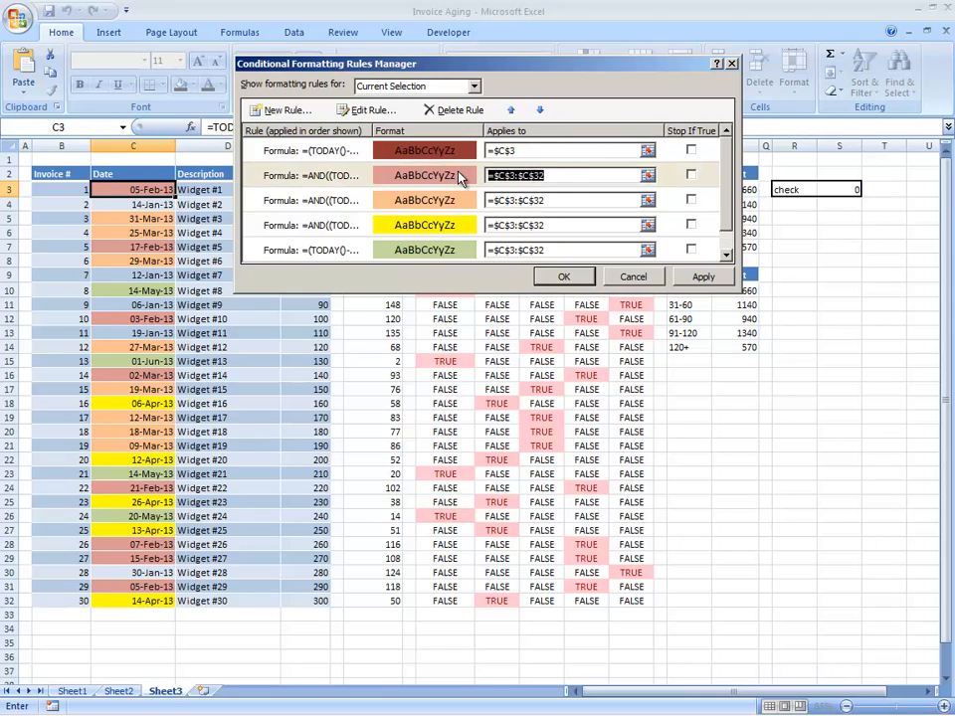
left_click(438, 159)
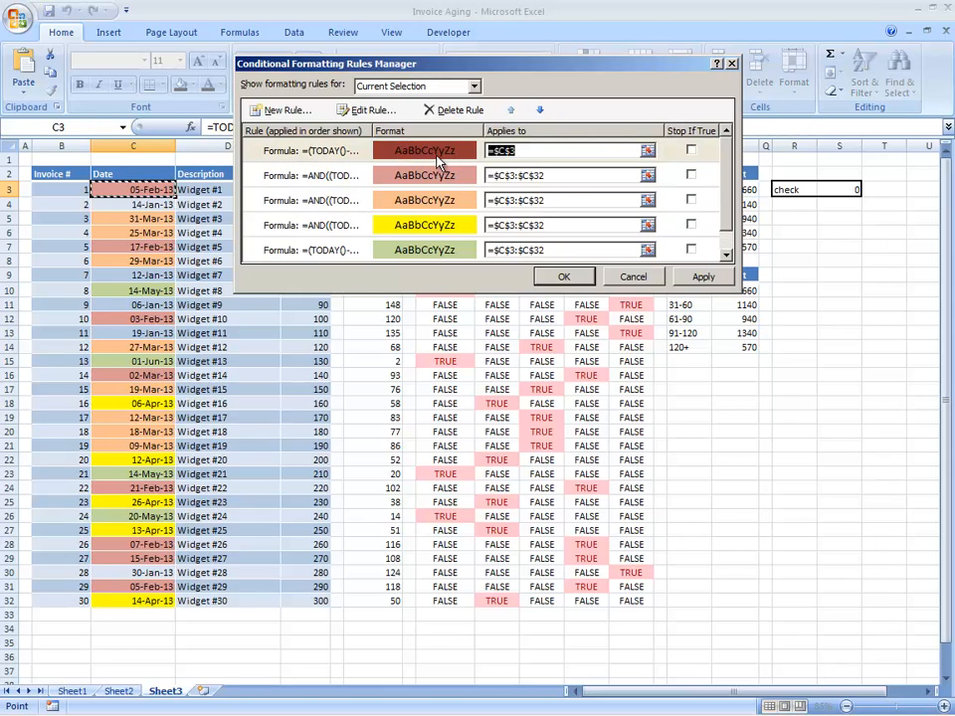
key("ctrl+v")
left_click(696, 277)
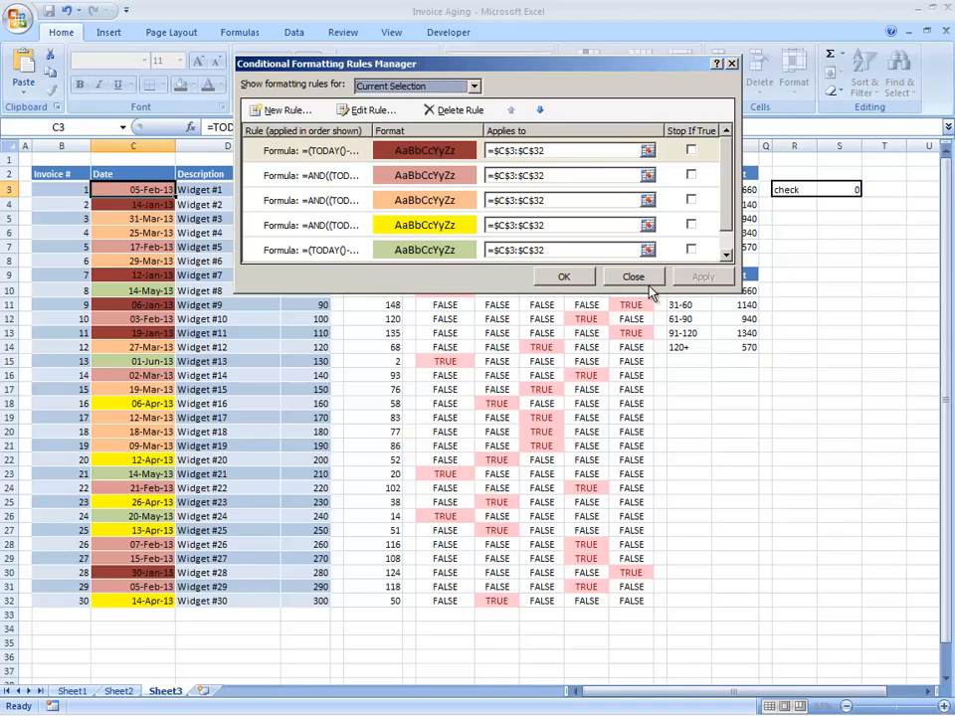
left_click(560, 279)
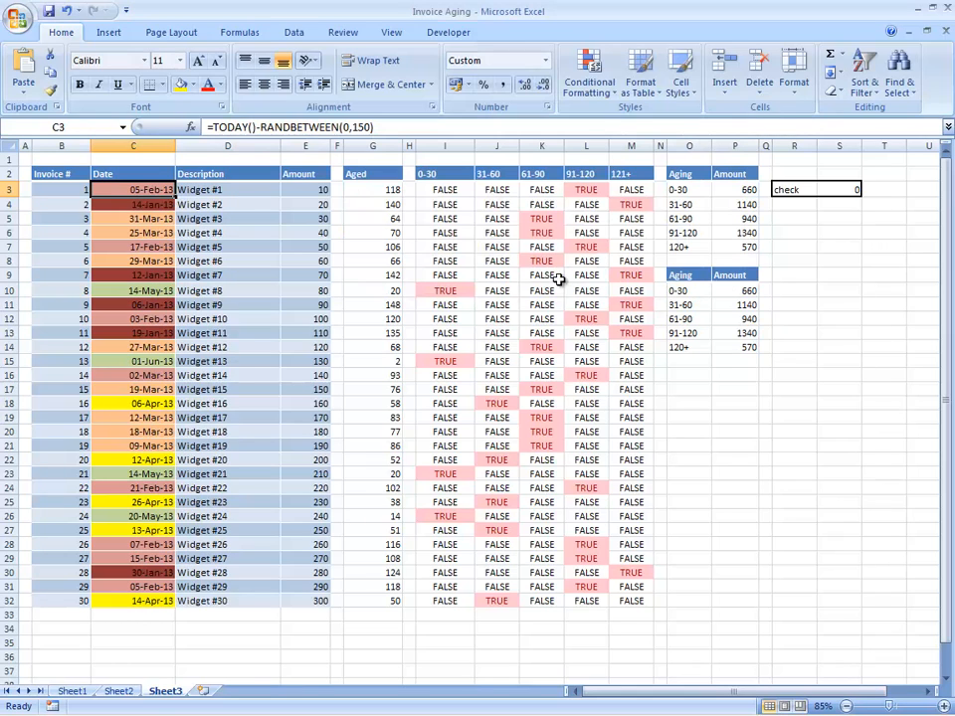
key("ctrl+Home")
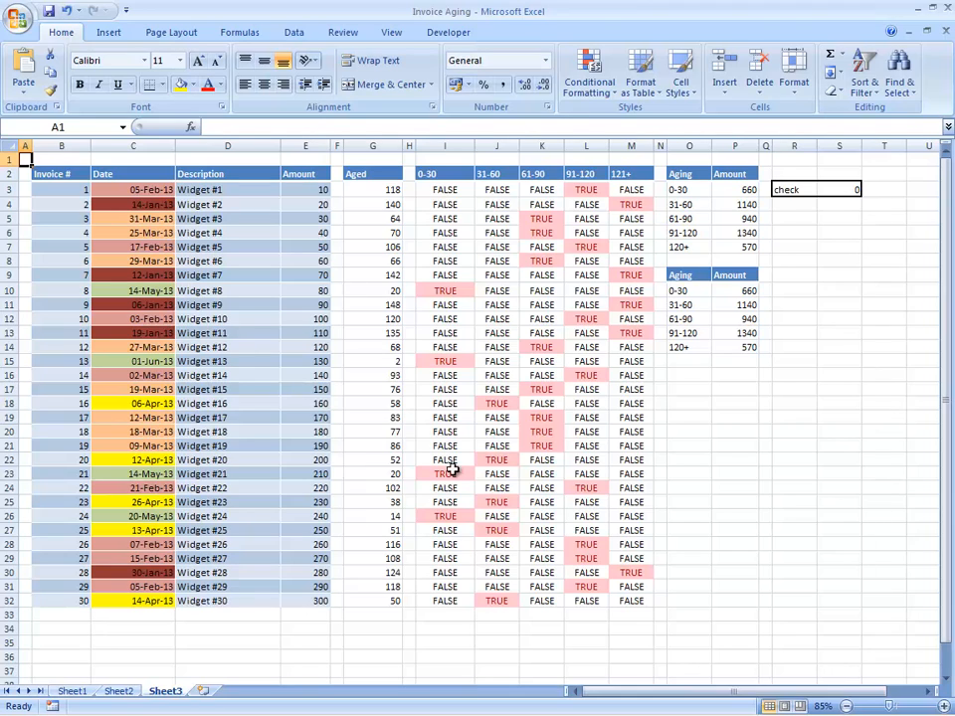
left_click(388, 203)
key("Down")
key("Down")
key("Down")
key("Down")
key("Down")
key("Down")
key("Down")
key("Down")
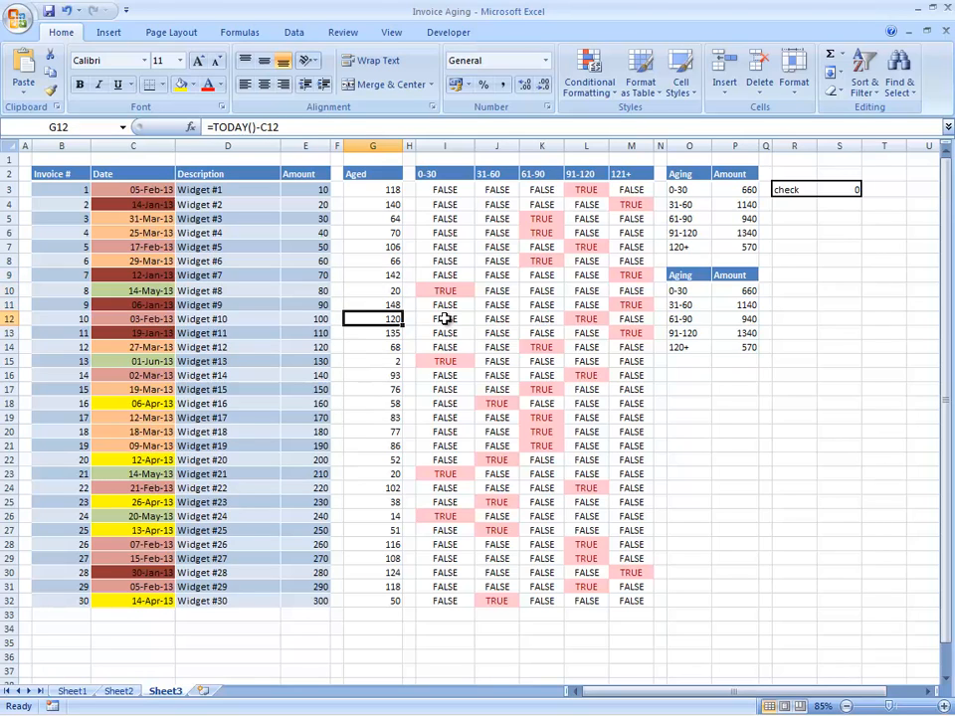
key("Down")
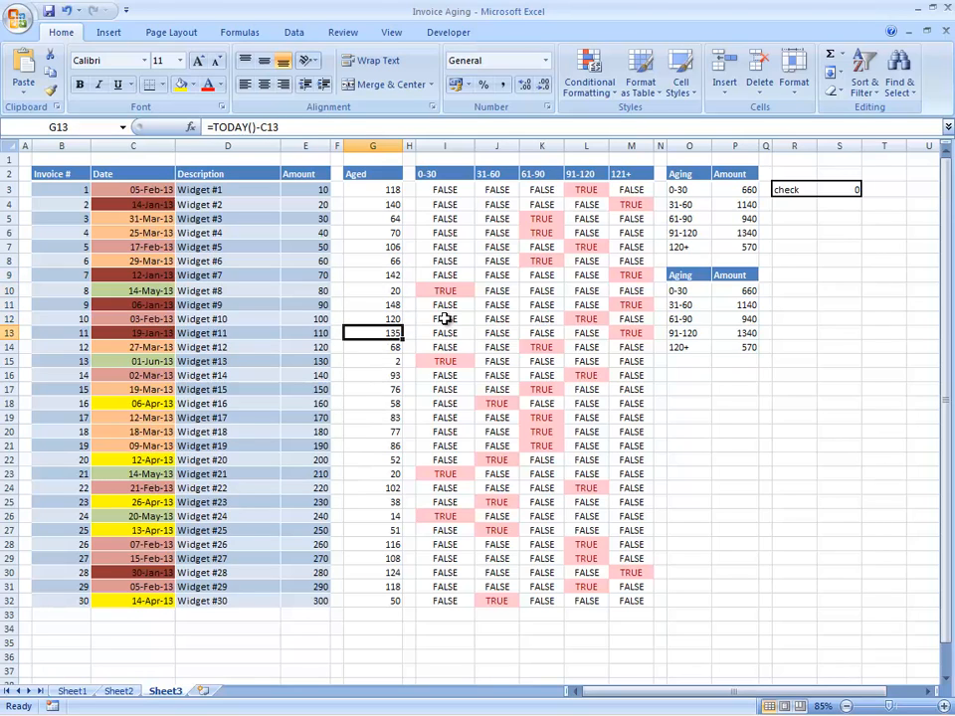
left_click(392, 573)
key("ctrl+Home")
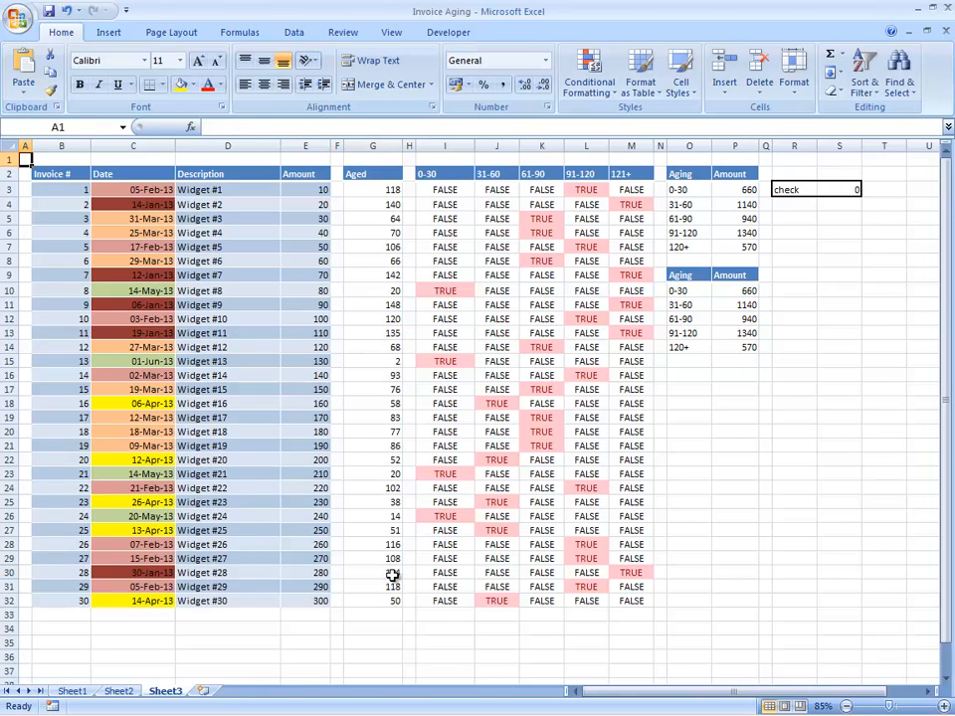